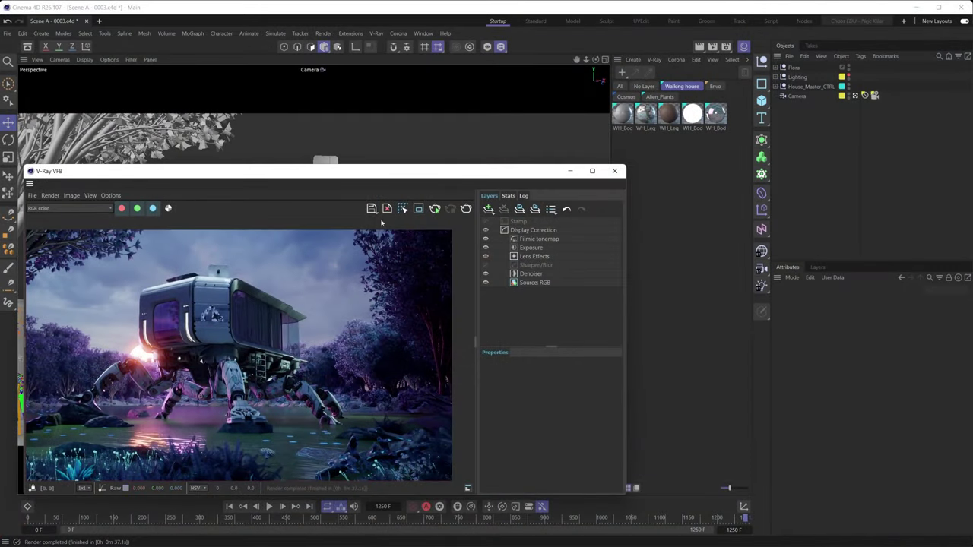
Add a Multi Matte render element to the V-Ray render elements list and select it
click(376, 33)
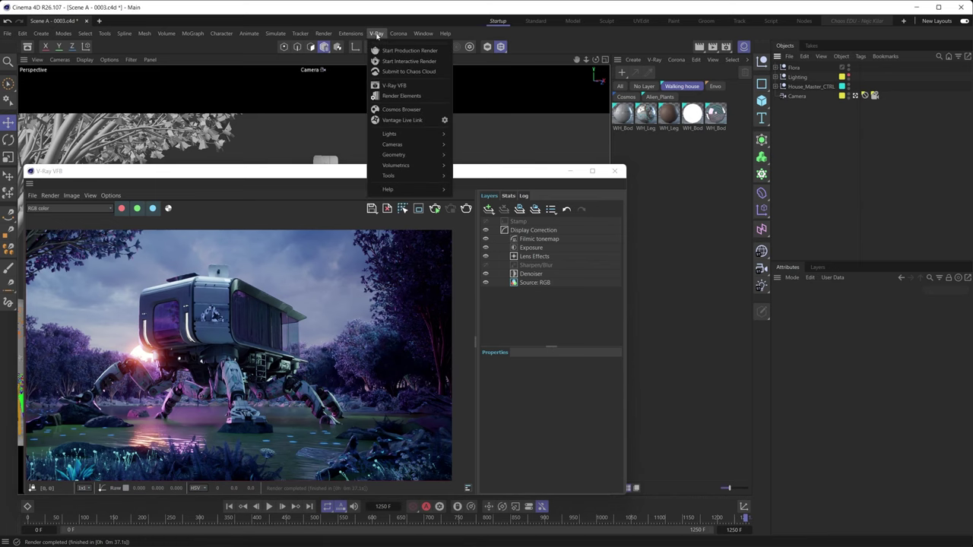
click(392, 96)
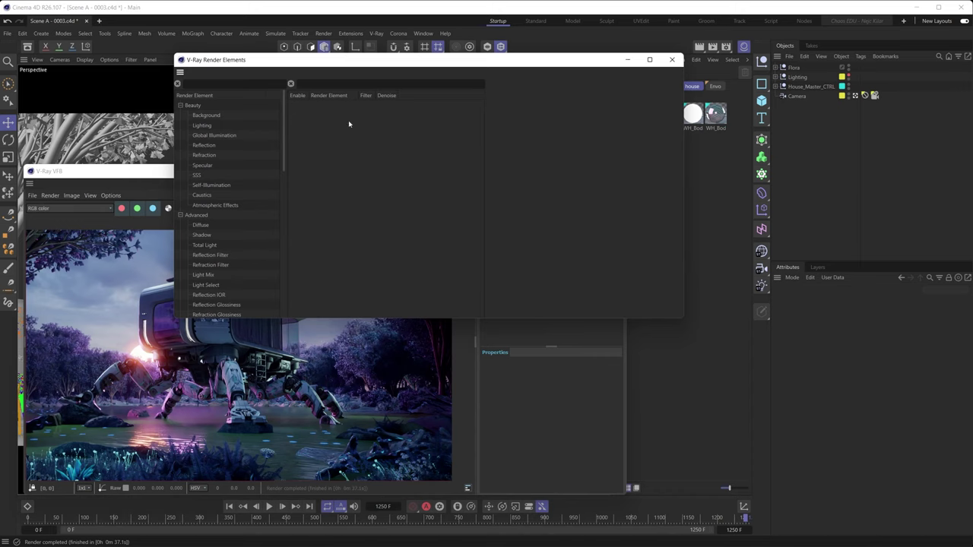
drag(286, 103, 285, 203)
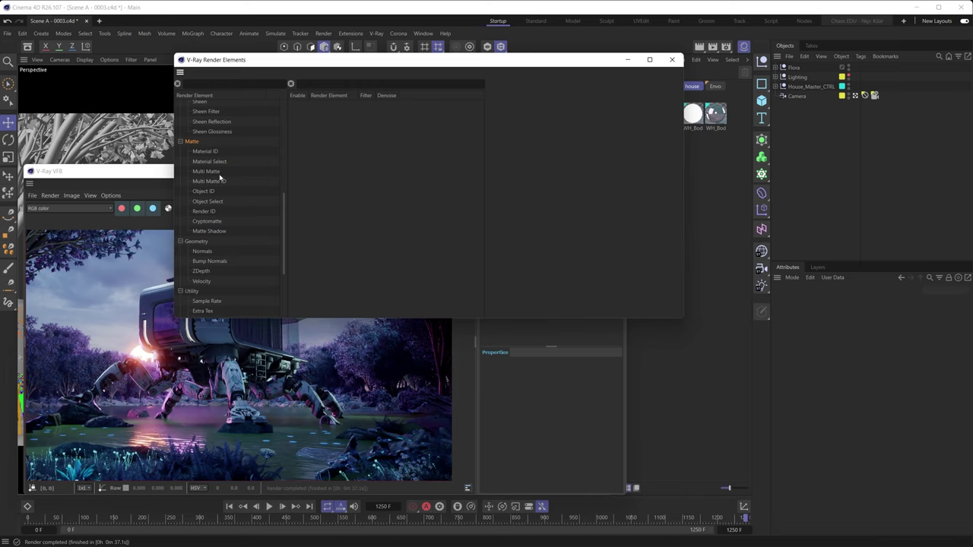
drag(202, 176, 333, 114)
click(336, 105)
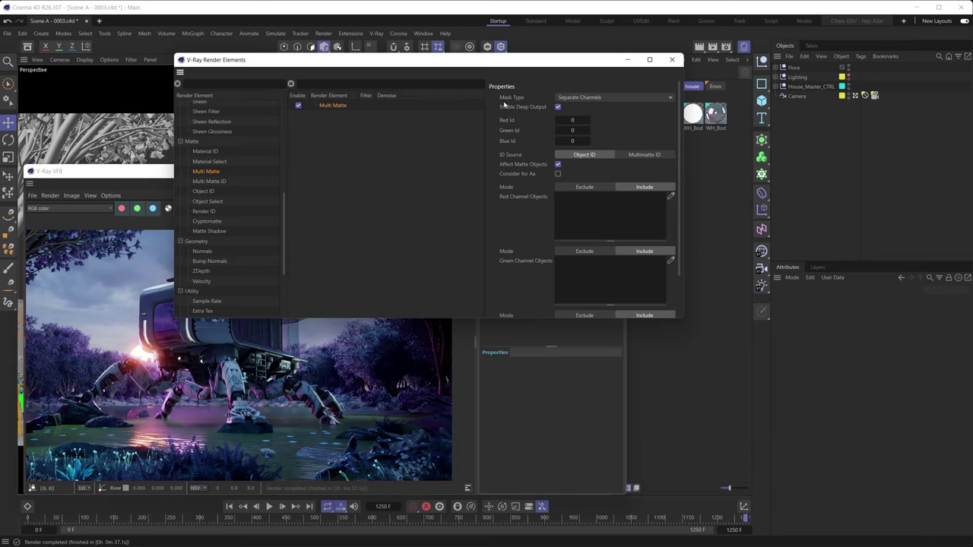
Set the Multi Matte element's mask type to White and enable Consider for Aa
click(583, 98)
click(575, 108)
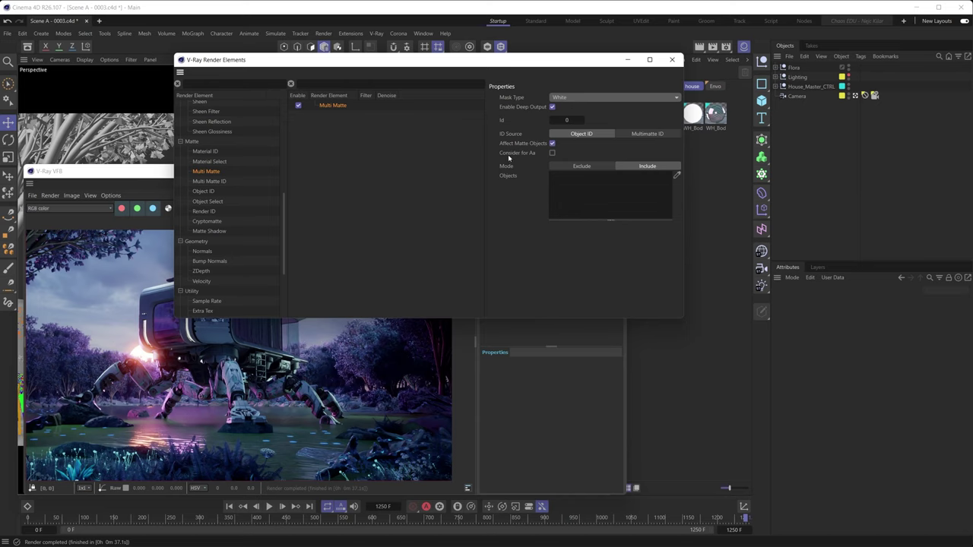
click(552, 155)
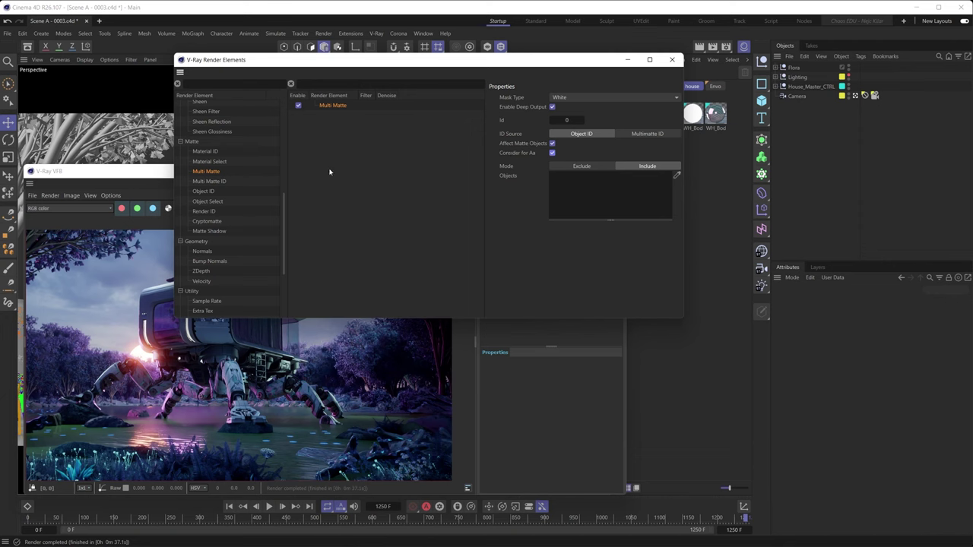
Add a V-Ray Object Properties tag to House_Master_CTRL and set its Object ID to 1
click(168, 175)
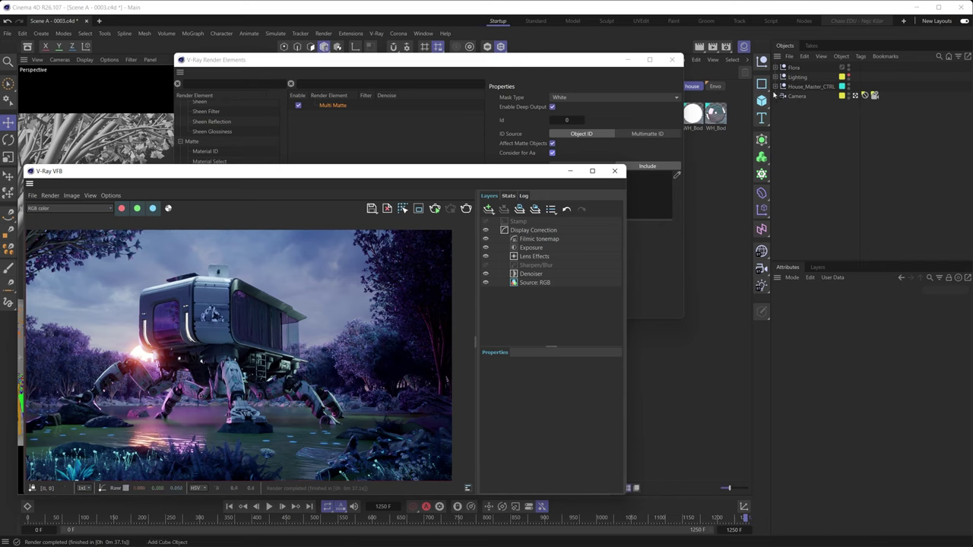
click(776, 87)
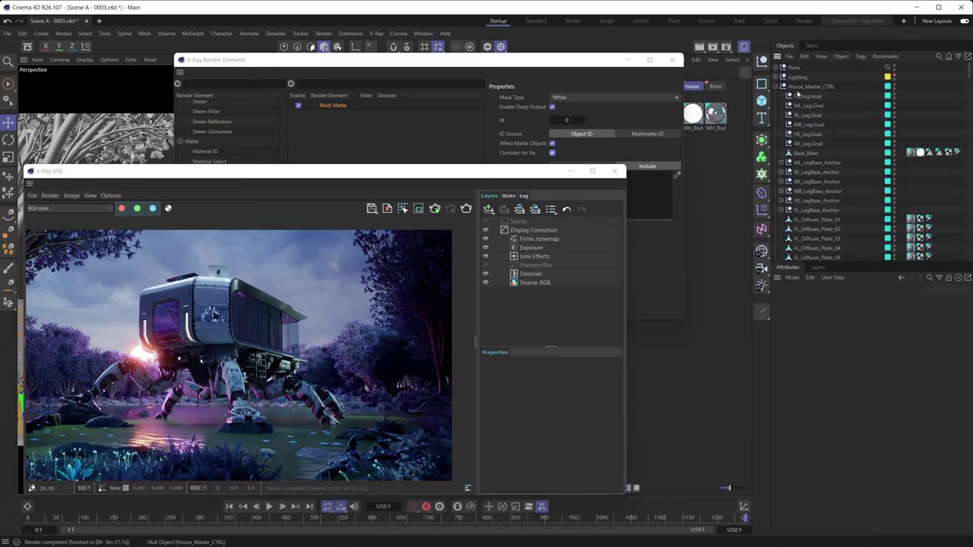
click(776, 87)
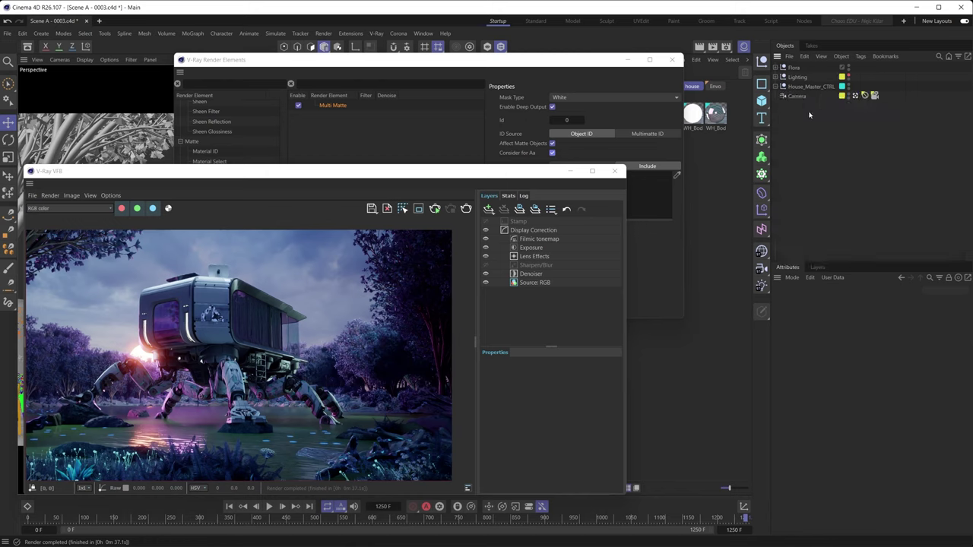
right_click(796, 88)
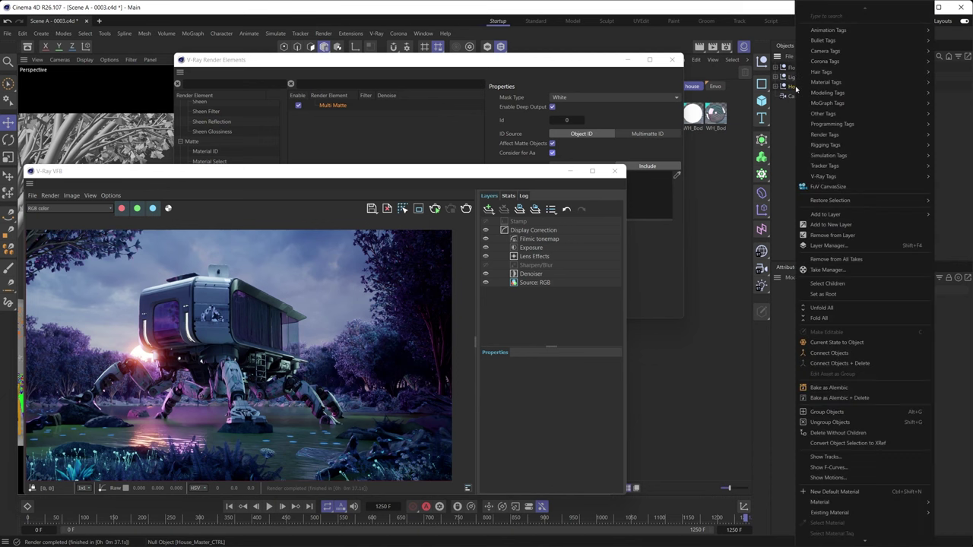
mouse_move(818, 181)
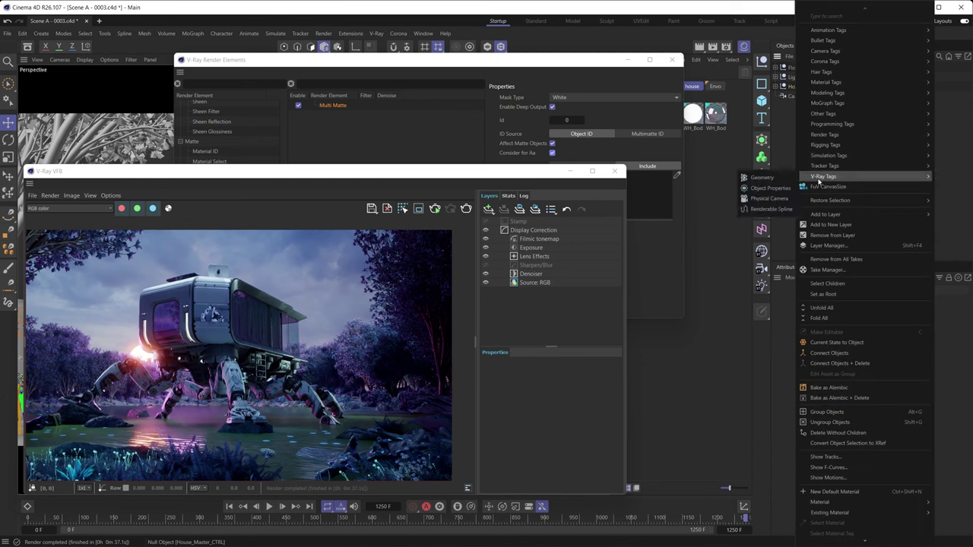
click(760, 191)
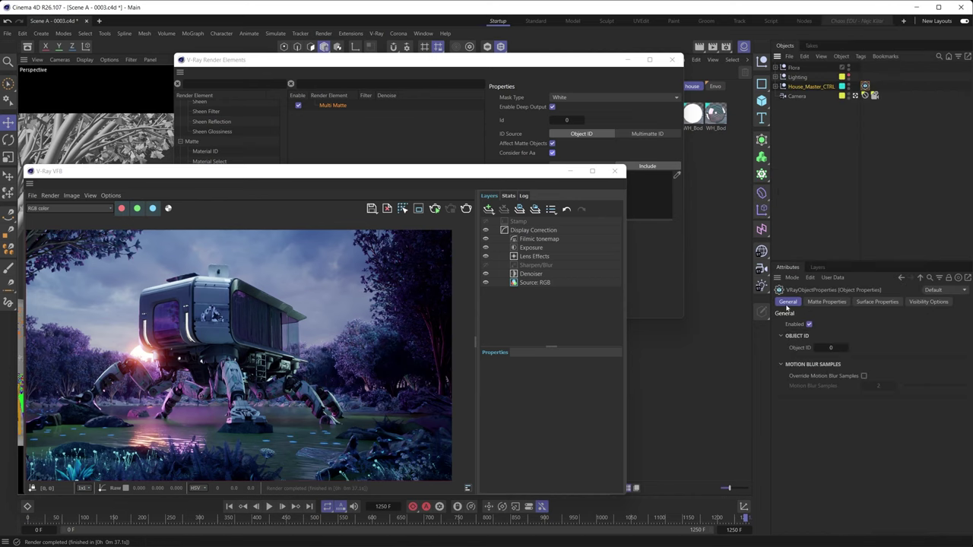
click(831, 348)
text(1)
Set the Id of the Multi Matte render element to 1
click(606, 86)
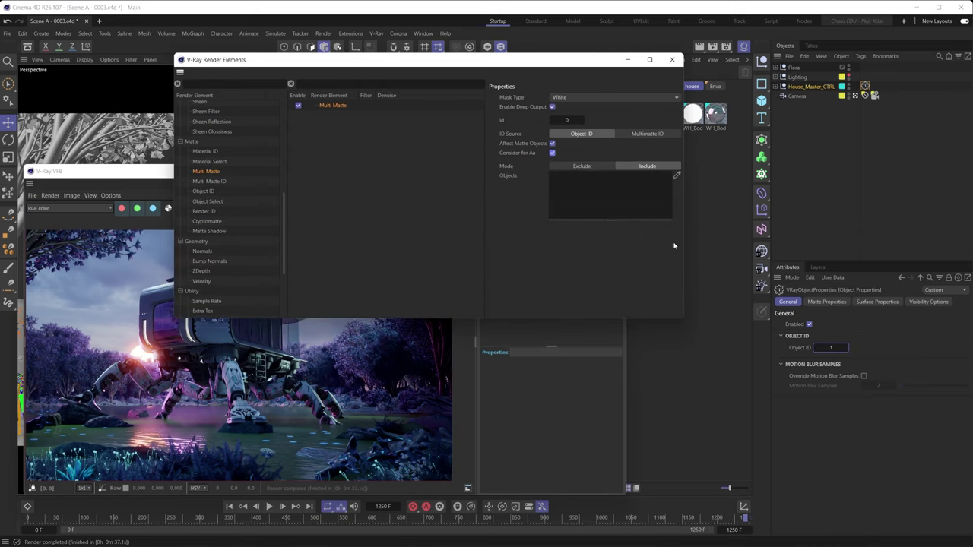
double_click(568, 119)
text(1)
key(Return)
Render the scene in the V-Ray frame buffer with the Multi Matte element enabled
click(346, 327)
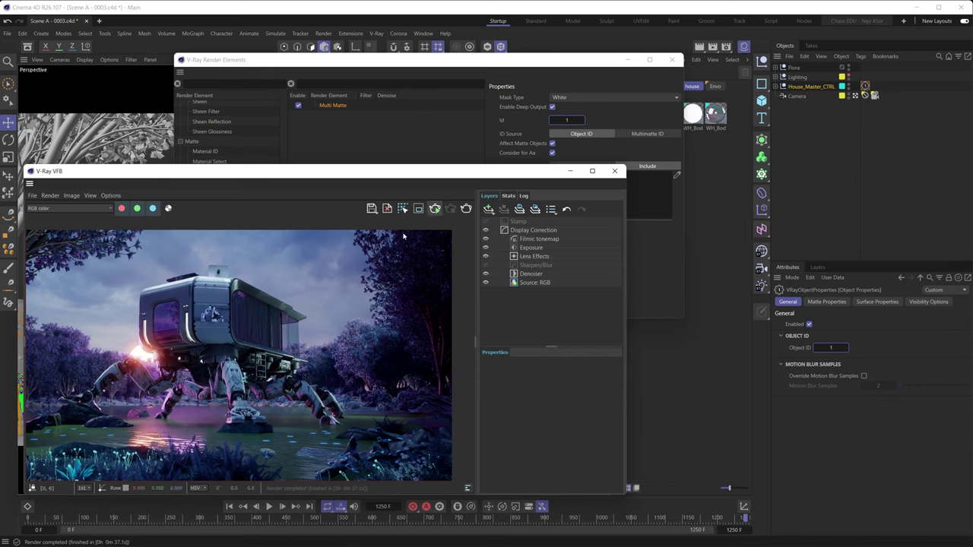
click(466, 210)
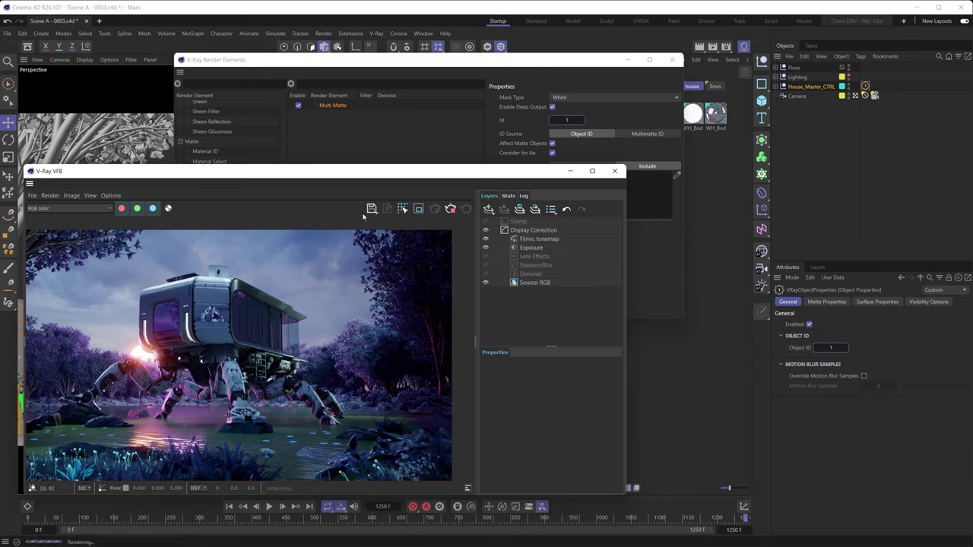
click(434, 211)
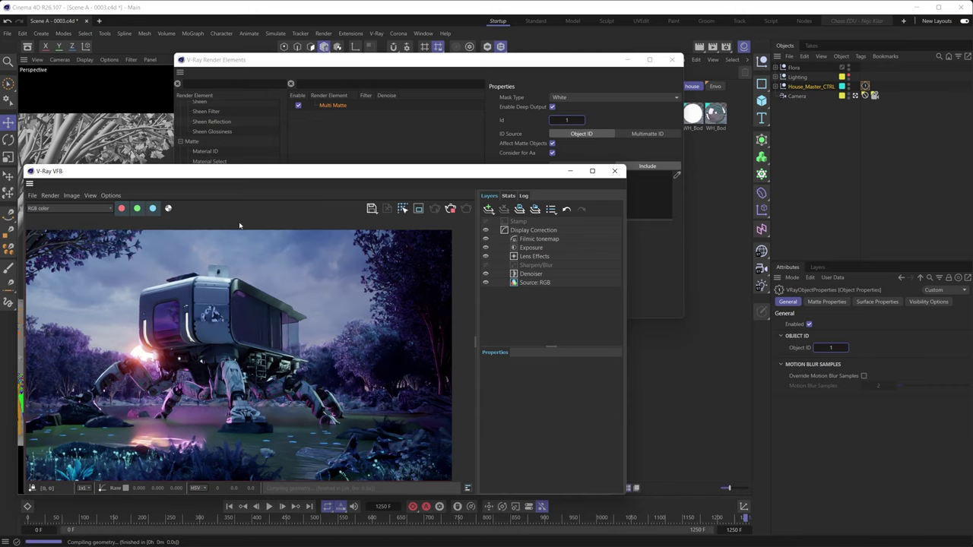
Display the Multi Matte channel in the frame buffer and inspect the house mask
click(111, 208)
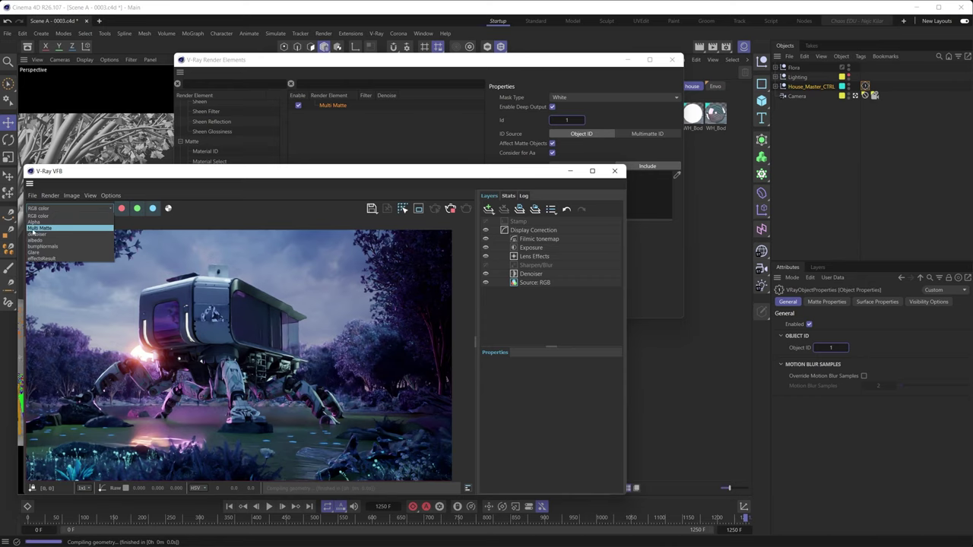
click(108, 228)
scroll(258, 280, up, 2)
scroll(258, 280, down, 1)
scroll(267, 315, up, 2)
scroll(252, 318, down, 1)
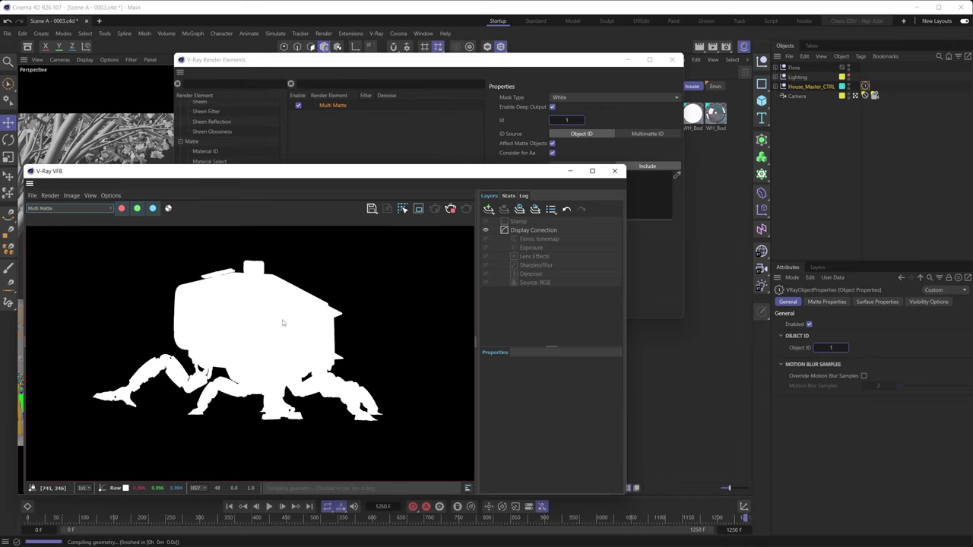
Rename the Multi Matte render element as "Multi Matte - House"
click(549, 81)
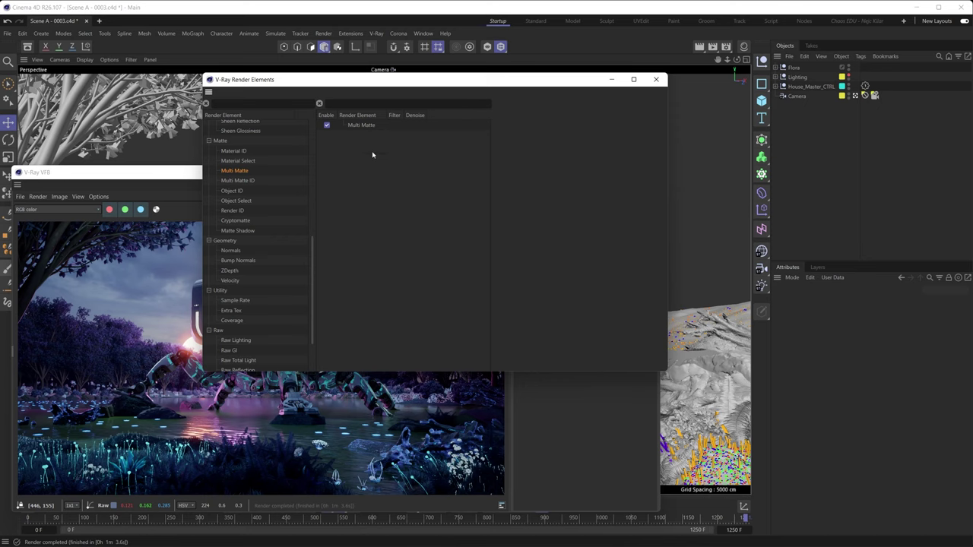
click(369, 128)
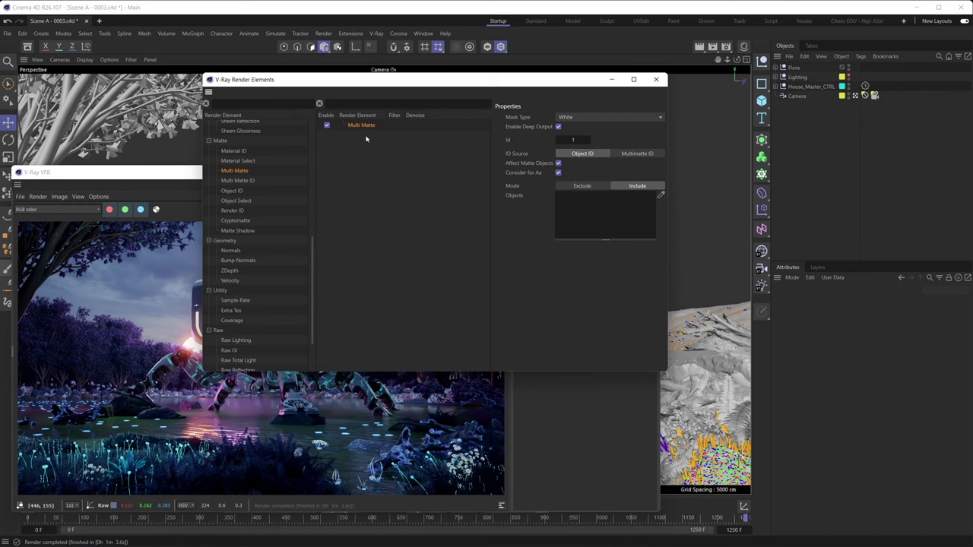
double_click(365, 125)
text(- House)
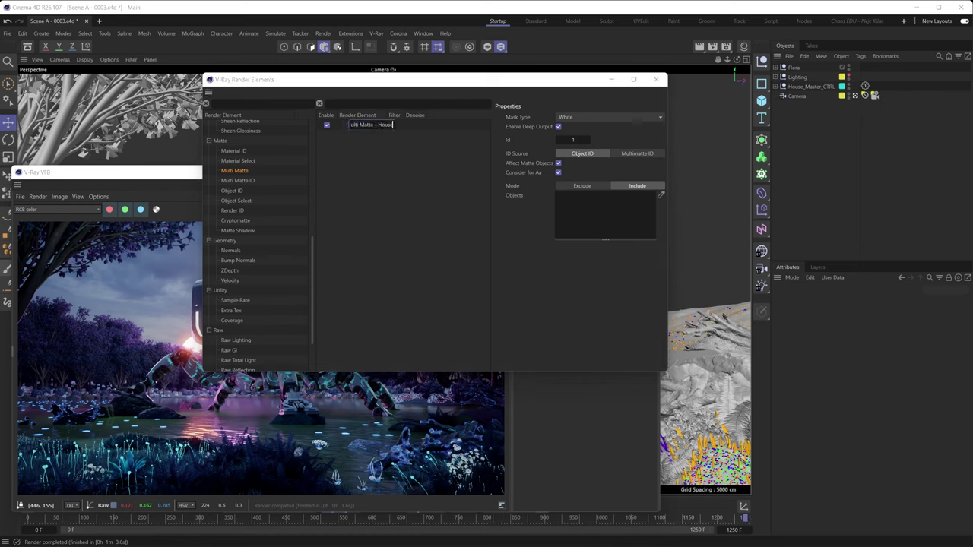
key(Return)
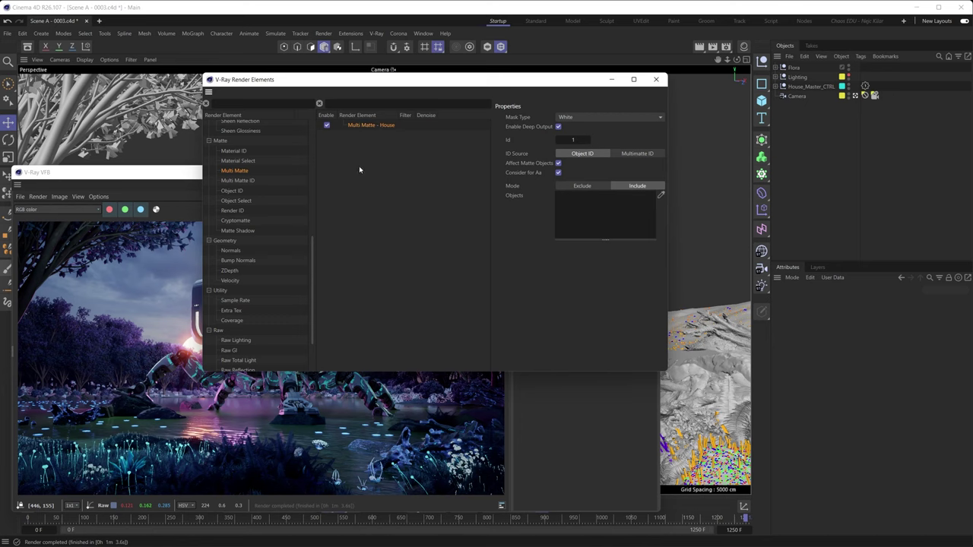
click(155, 179)
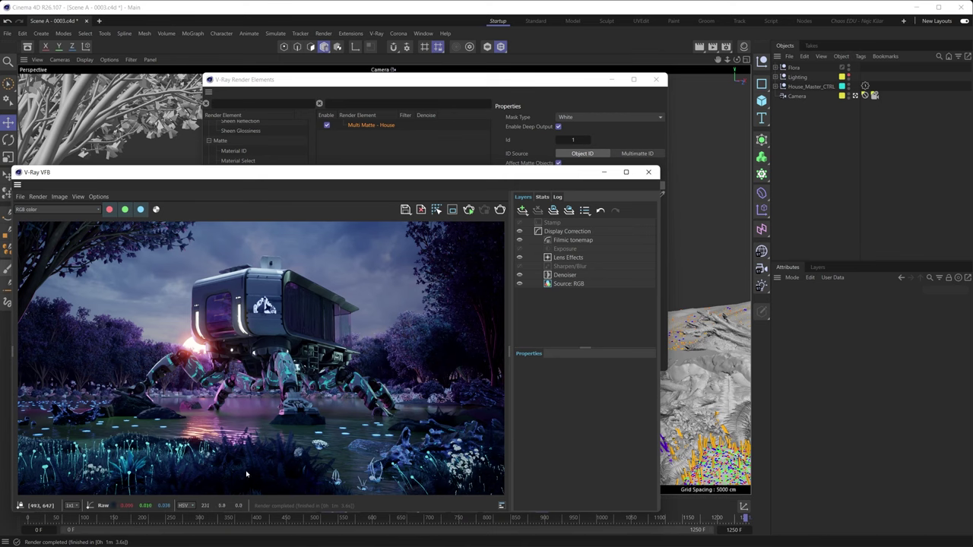
click(359, 88)
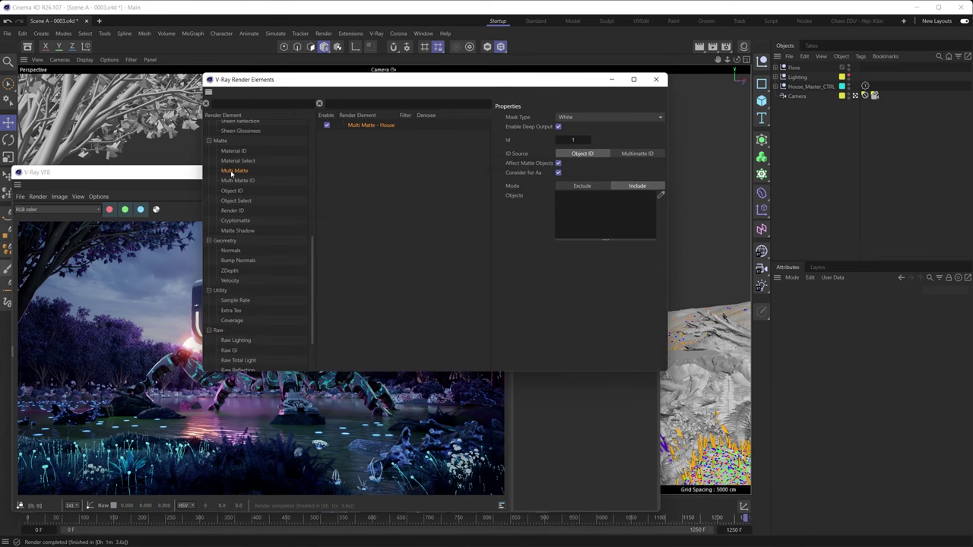
drag(248, 170, 362, 141)
click(362, 134)
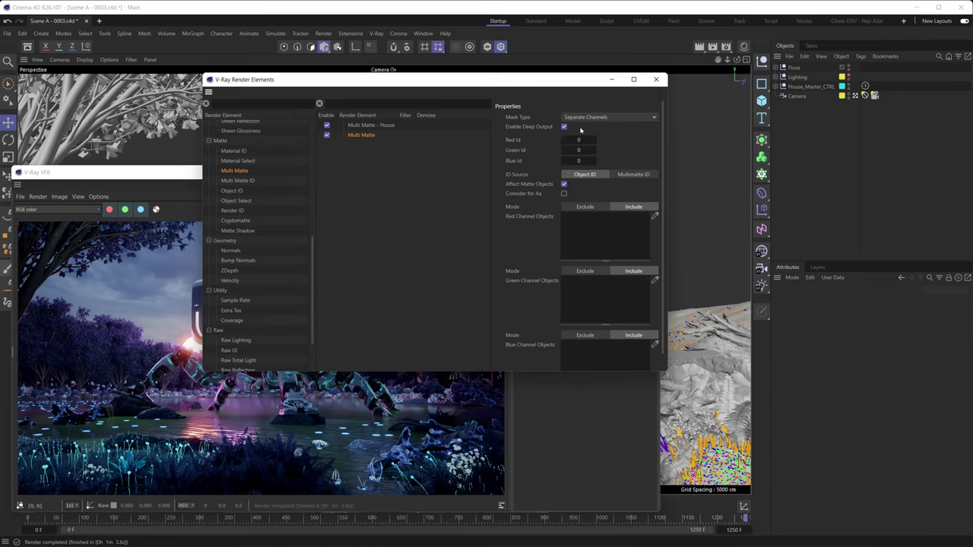
right_click(361, 136)
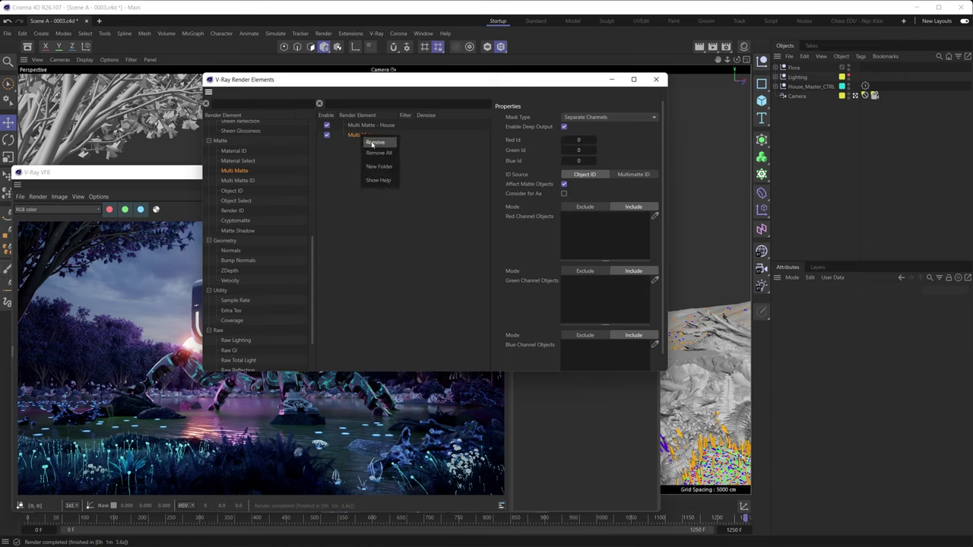
click(368, 140)
Duplicate the Multi Matte - House render element and rename the copy as "Multi Matte - Flora"
click(358, 127)
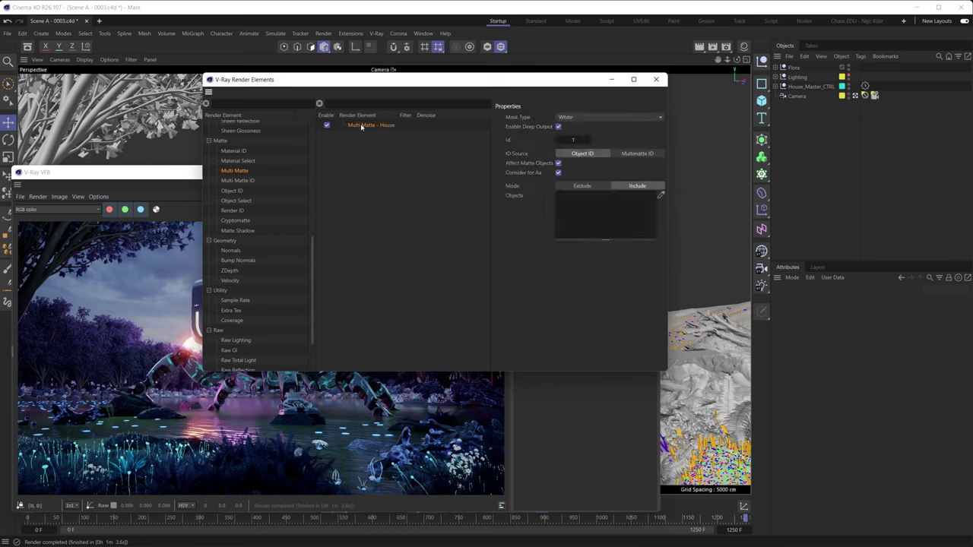
ctrl+drag(361, 127, 359, 134)
double_click(381, 135)
drag(382, 134, 434, 135)
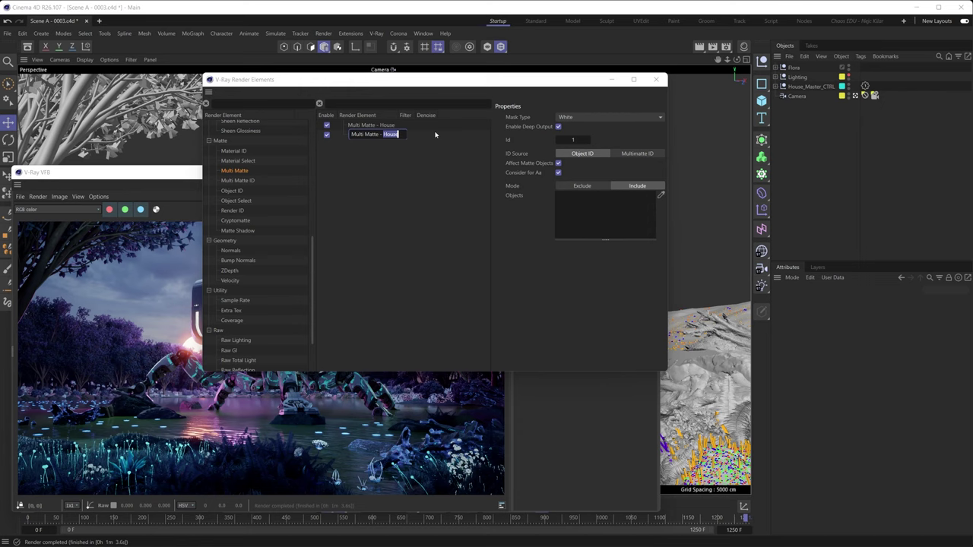
text(Flora)
key(Return)
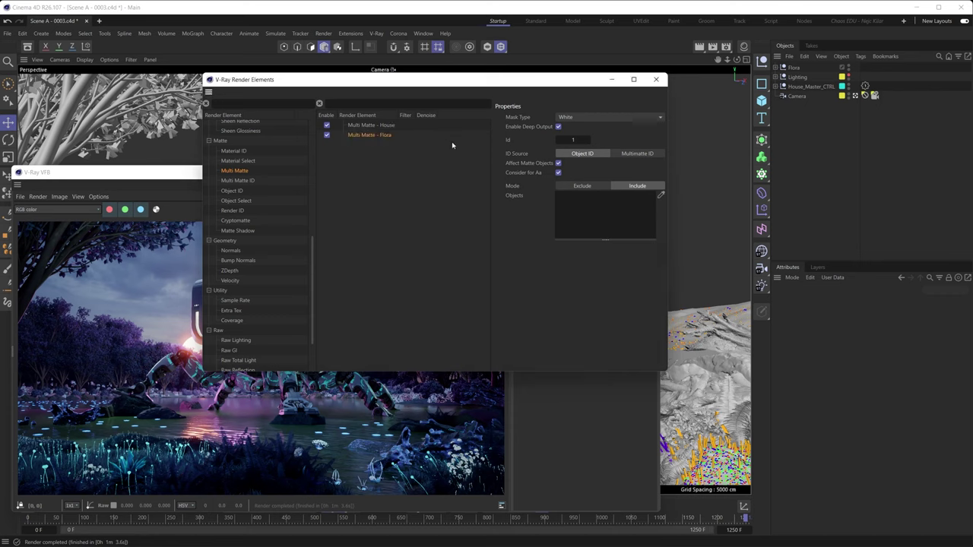
Copy the Object Properties tag from House_Master_CTRL to the Flora group and set the copy's Object ID to 2
click(864, 87)
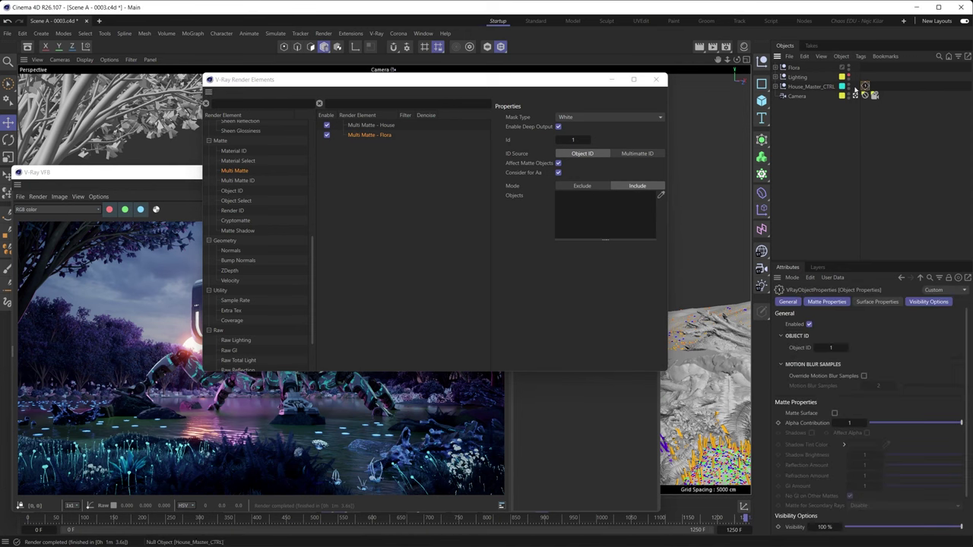
mouse_move(865, 87)
mouse_down()
mouse_move(847, 70)
mouse_move(794, 70)
mouse_up()
click(174, 194)
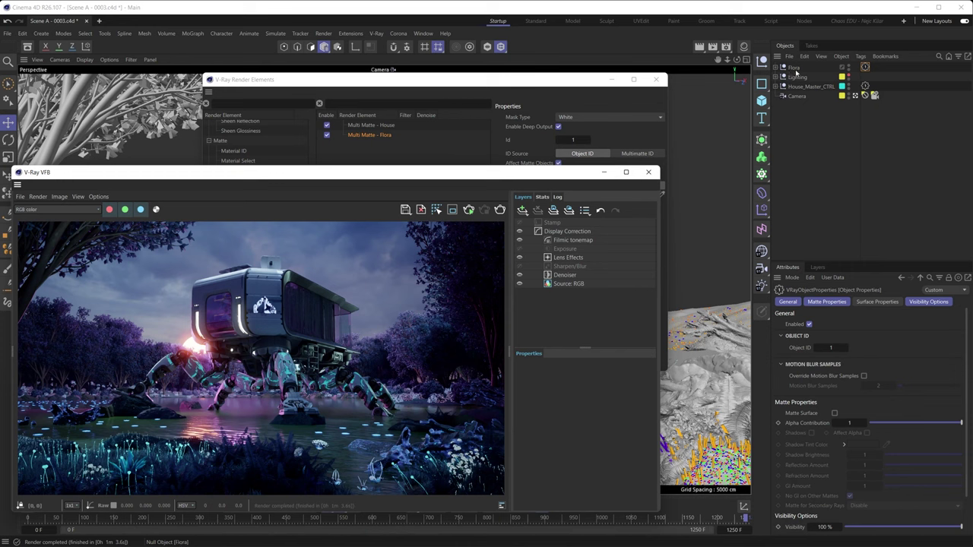
click(865, 67)
click(831, 347)
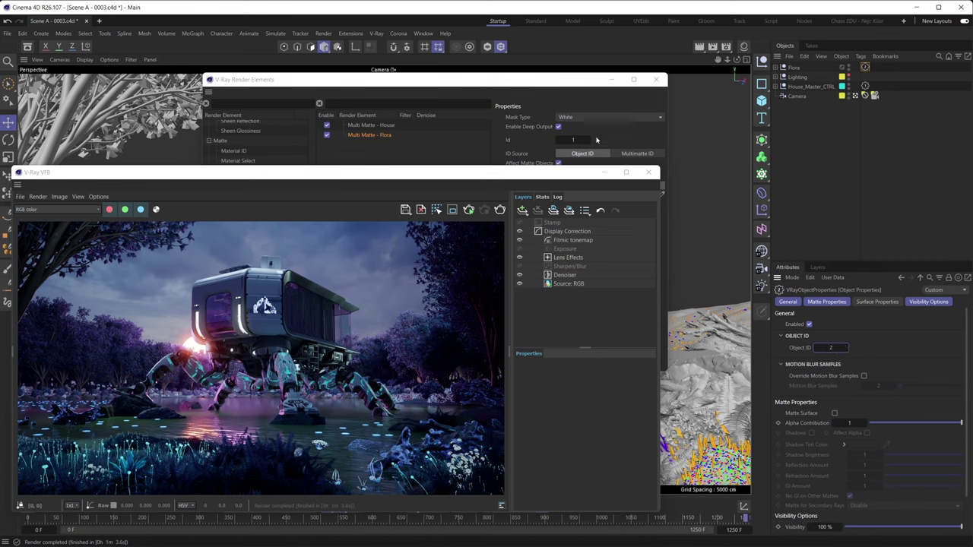
Set the Id of the Multi Matte - Flora render element to 2 and start a new render
click(596, 104)
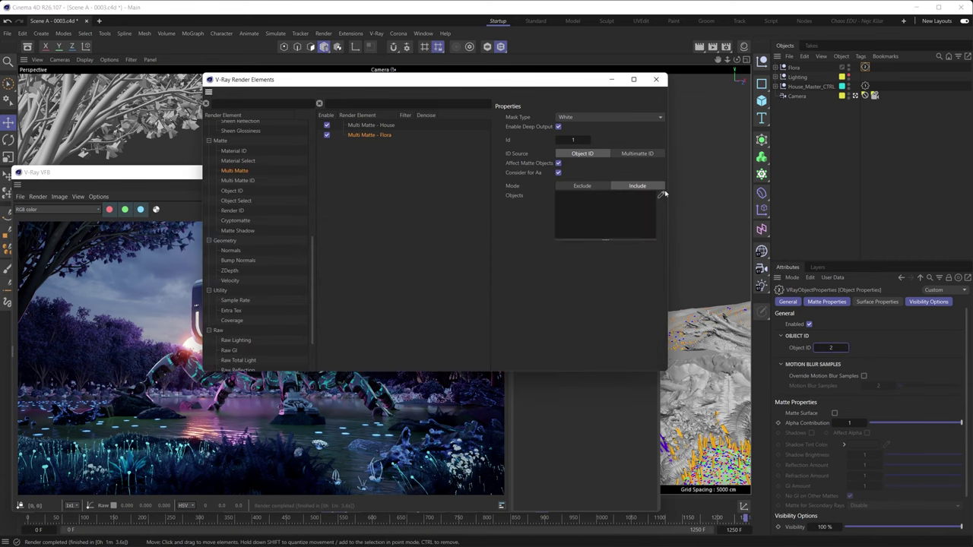
click(577, 140)
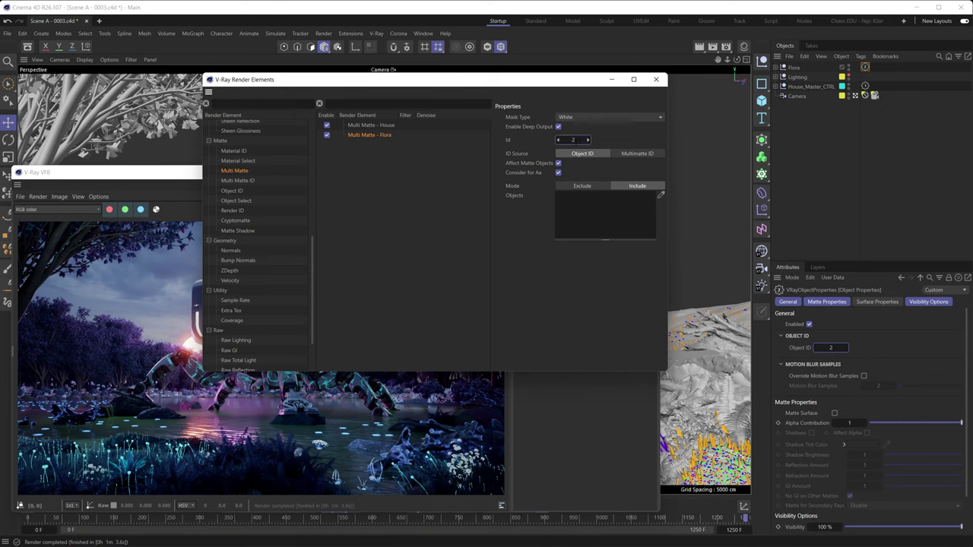
click(170, 199)
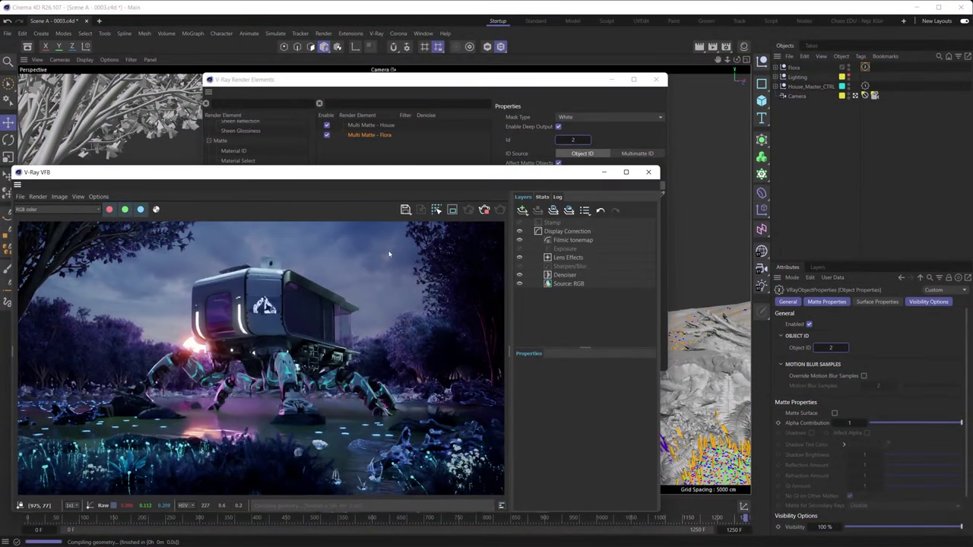
View the Multi Matte - House mask and then the Multi Matte - Flora mask in the frame buffer
click(98, 209)
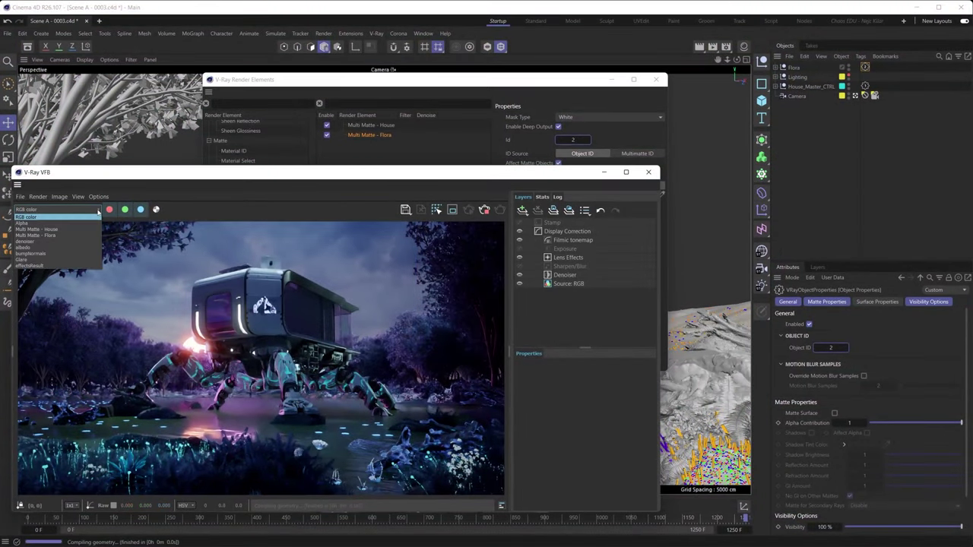
click(44, 229)
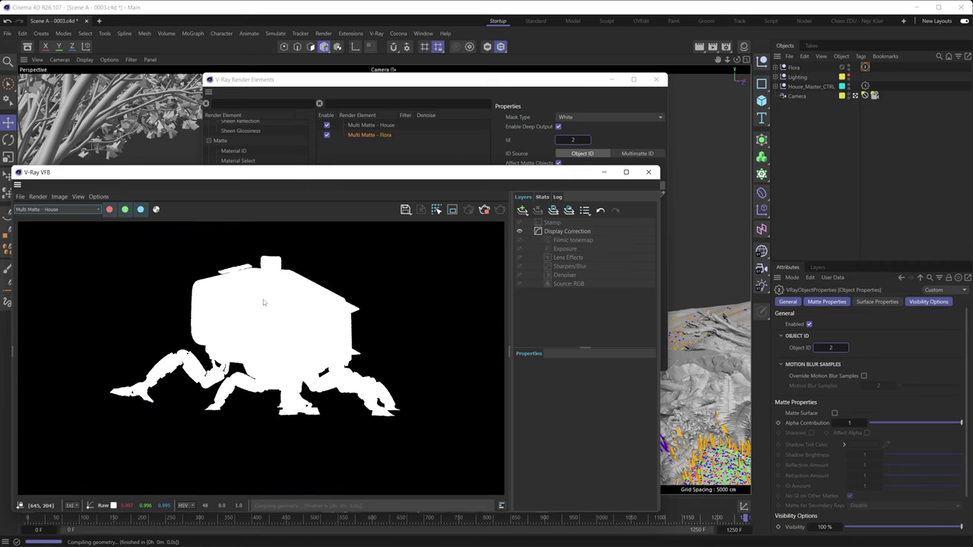
click(94, 213)
click(57, 238)
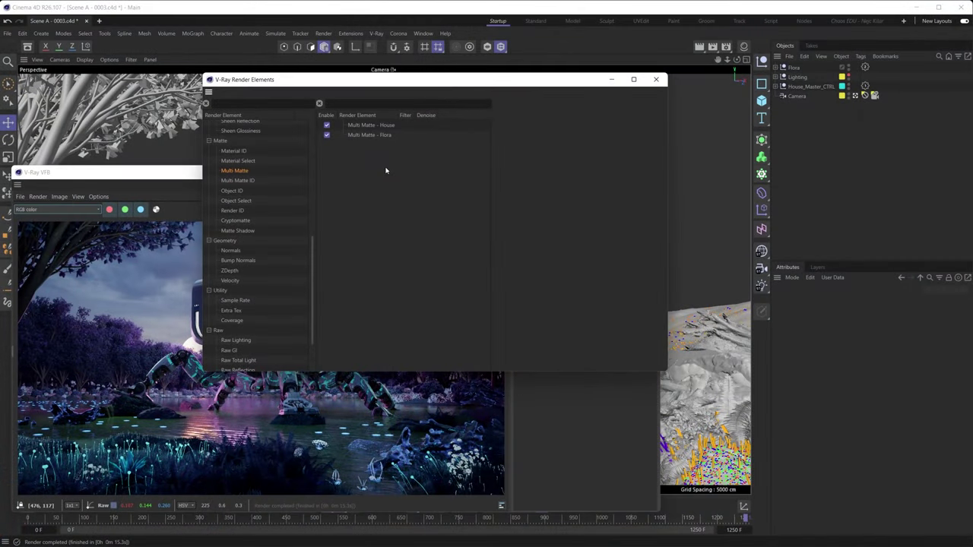
Add a third Multi Matte render element, keep its mask type as Separate Channels and enable Consider for Aa
drag(232, 173, 370, 153)
click(367, 145)
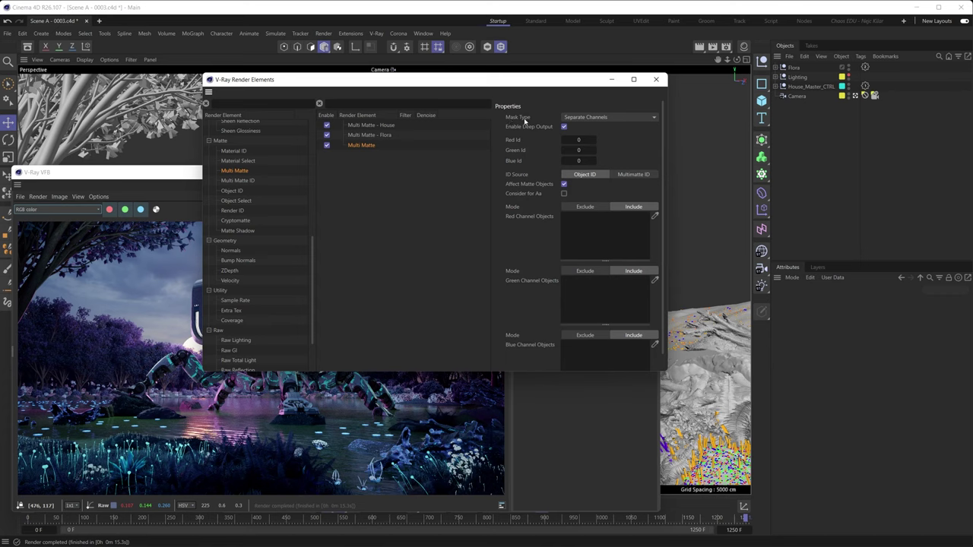
click(592, 119)
click(626, 123)
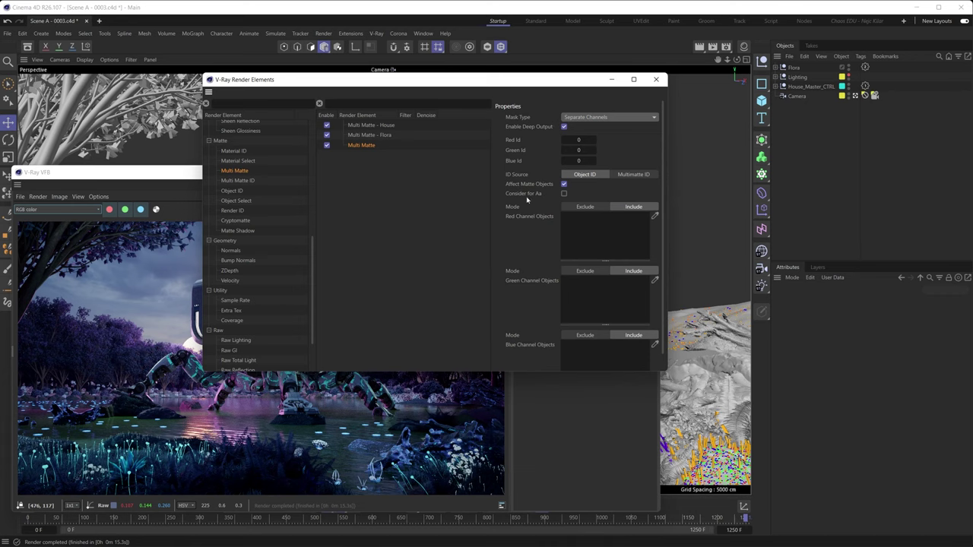
click(564, 194)
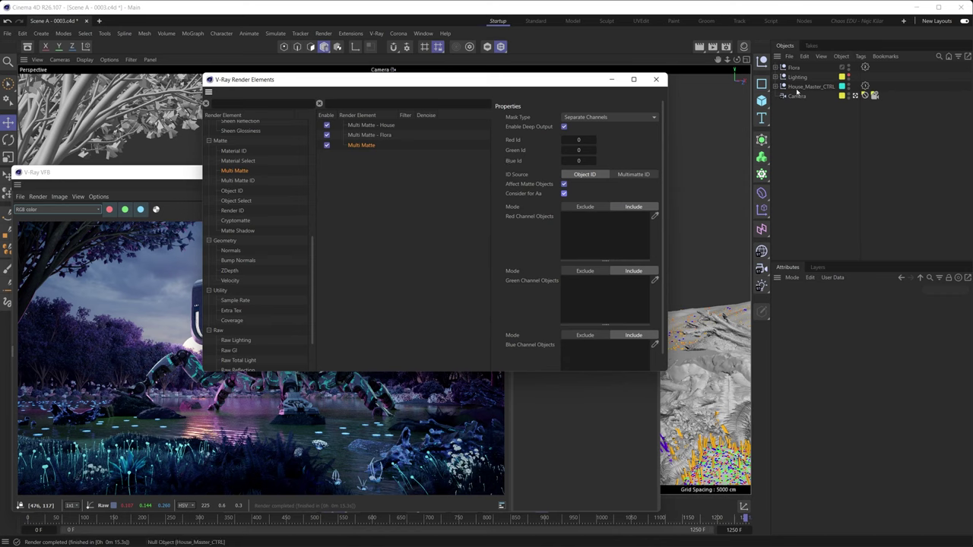
Set the new Multi Matte element's Red Id to 1 for the house and its Green Id to 2 for the flora
click(579, 140)
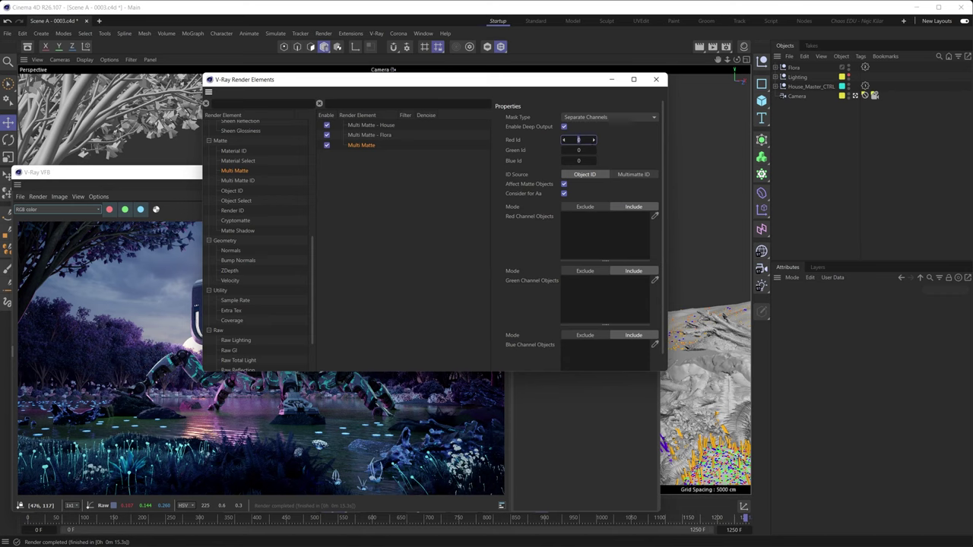
text(1)
click(865, 66)
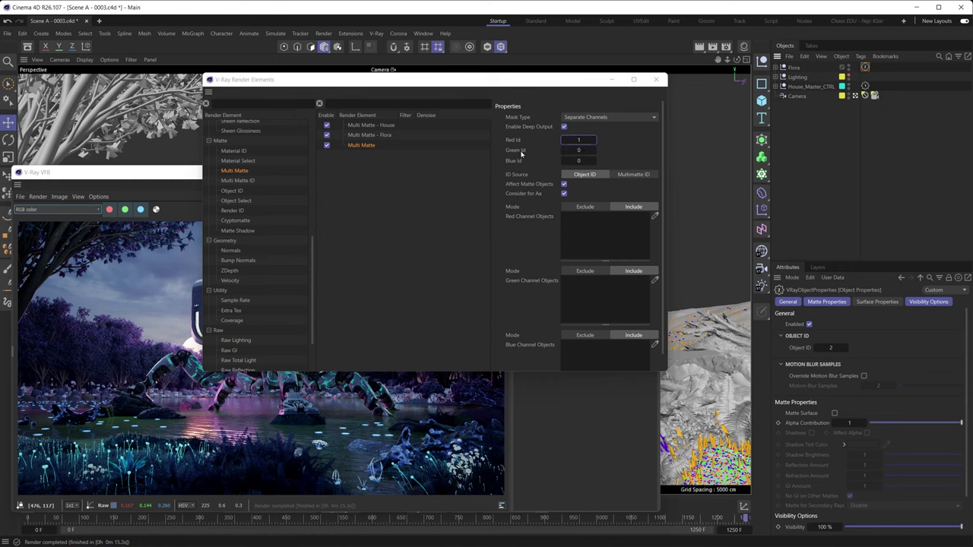
drag(532, 154, 547, 155)
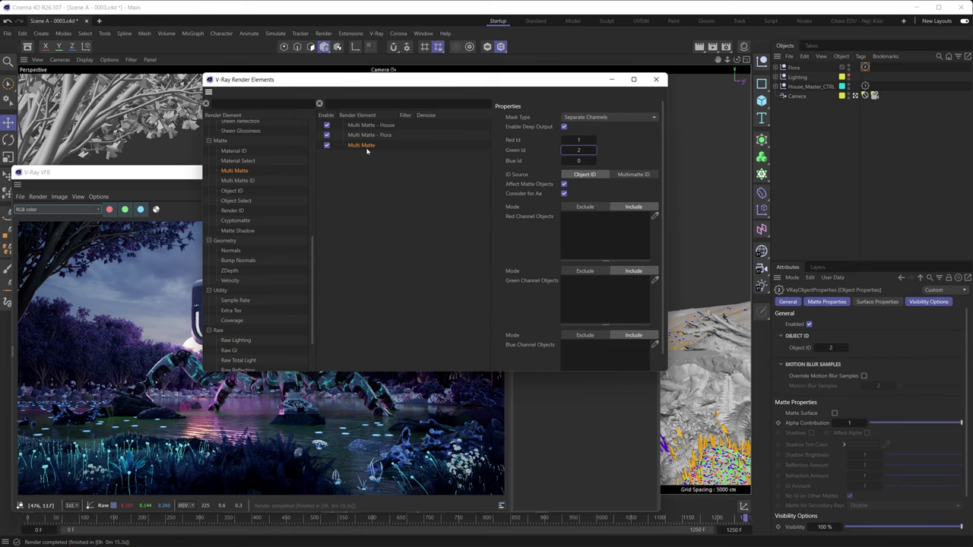
Start a new render and display the Multi Matte channel in the frame buffer
click(179, 183)
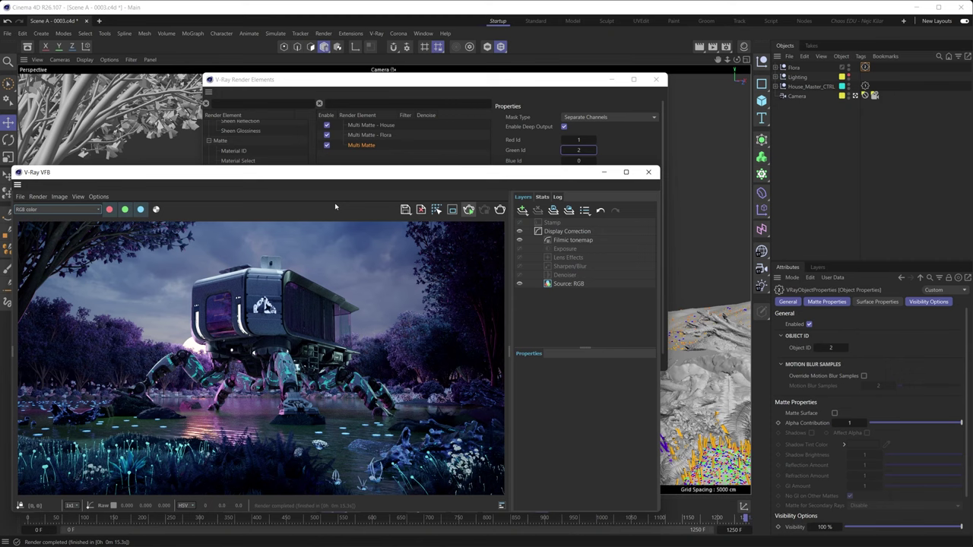
key(shift+r)
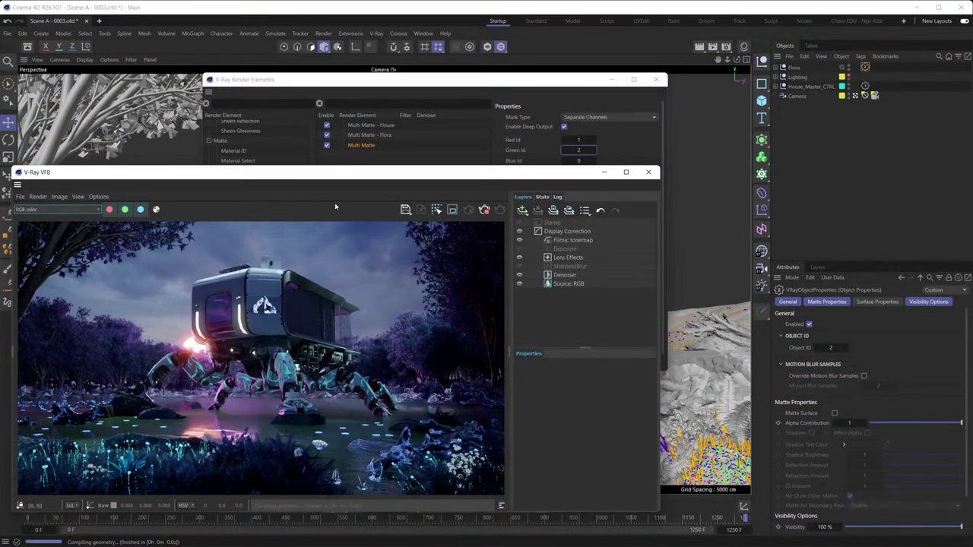
click(98, 209)
click(28, 241)
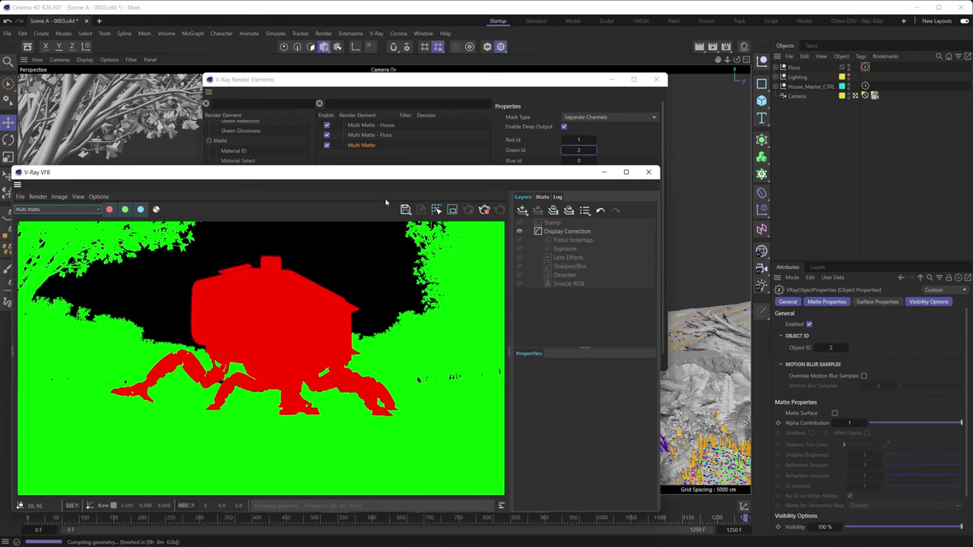
Compare the house and flora colours in the rendered mask with the Red, Green and Blue Id settings
click(524, 143)
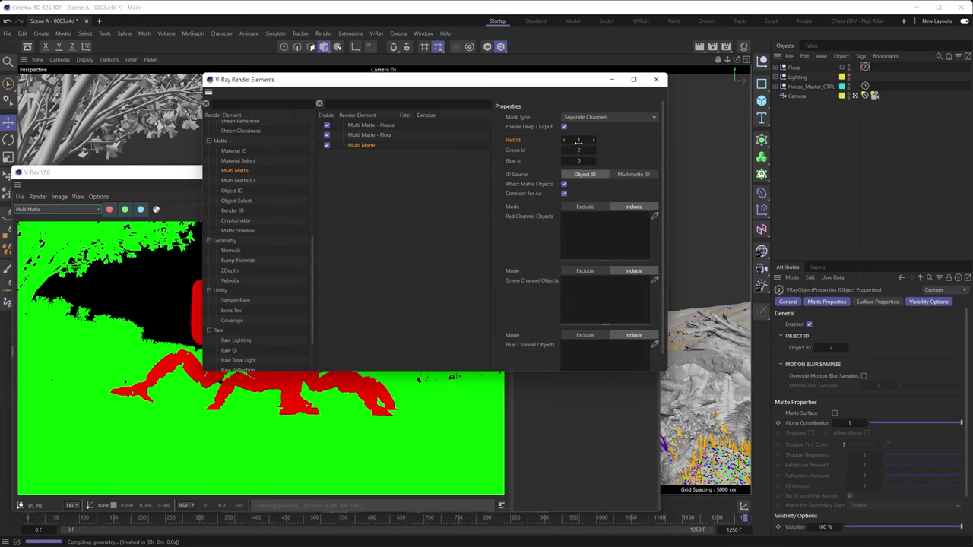
click(248, 375)
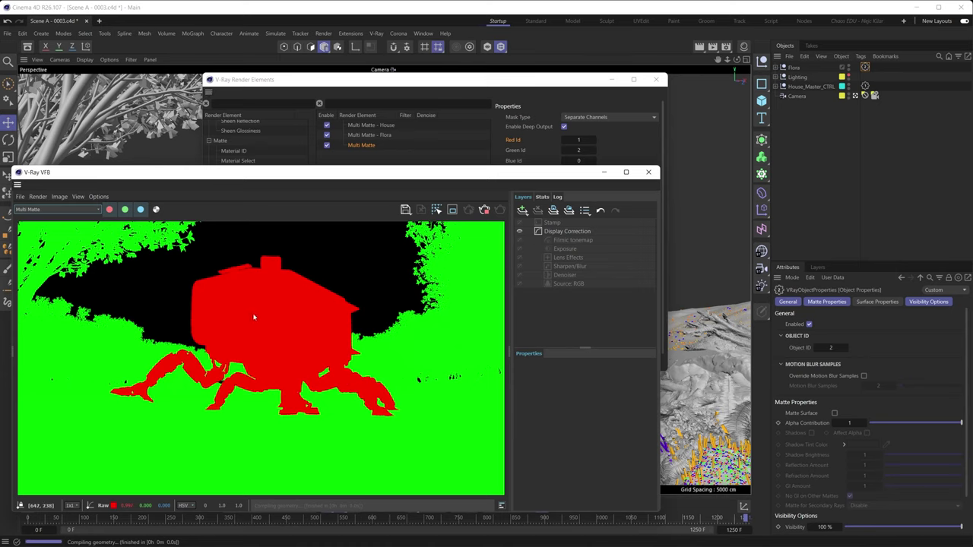
click(553, 102)
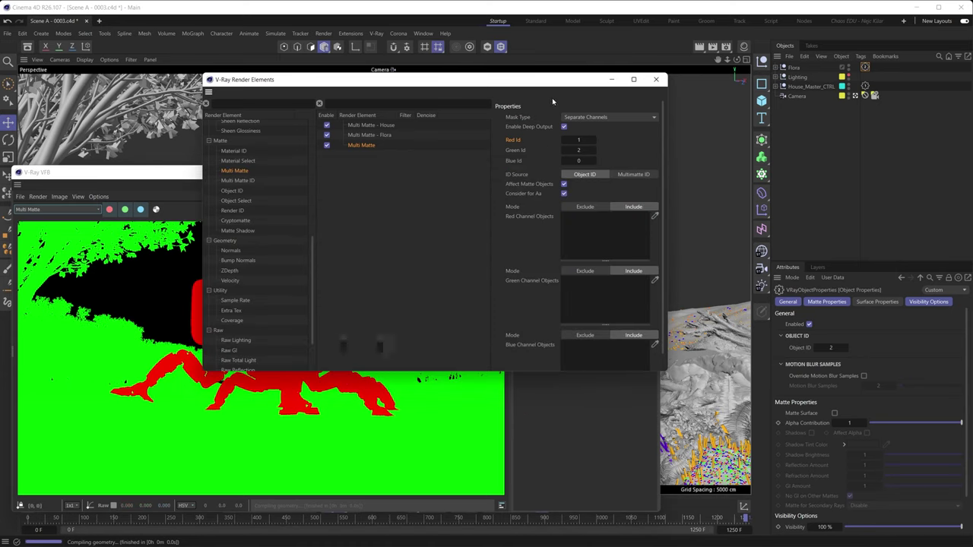
click(186, 182)
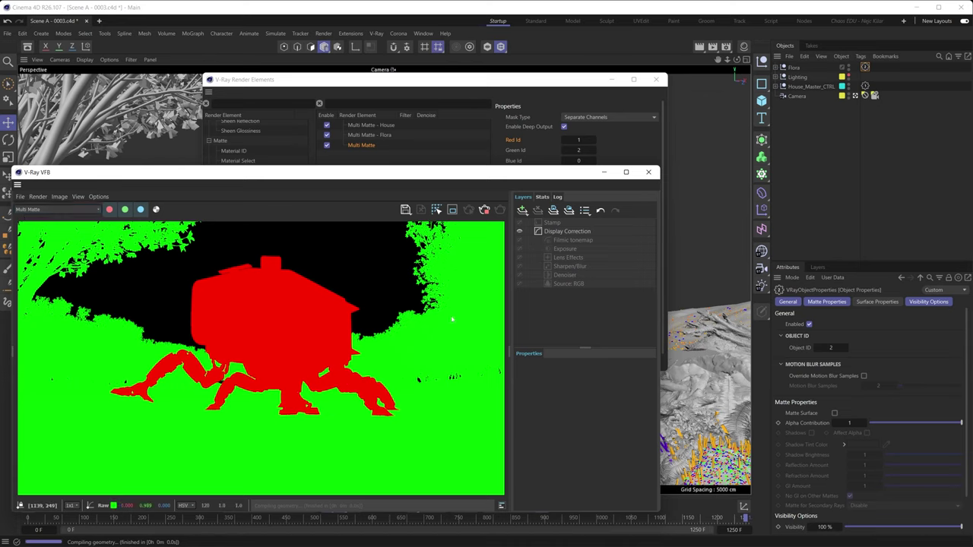
click(533, 95)
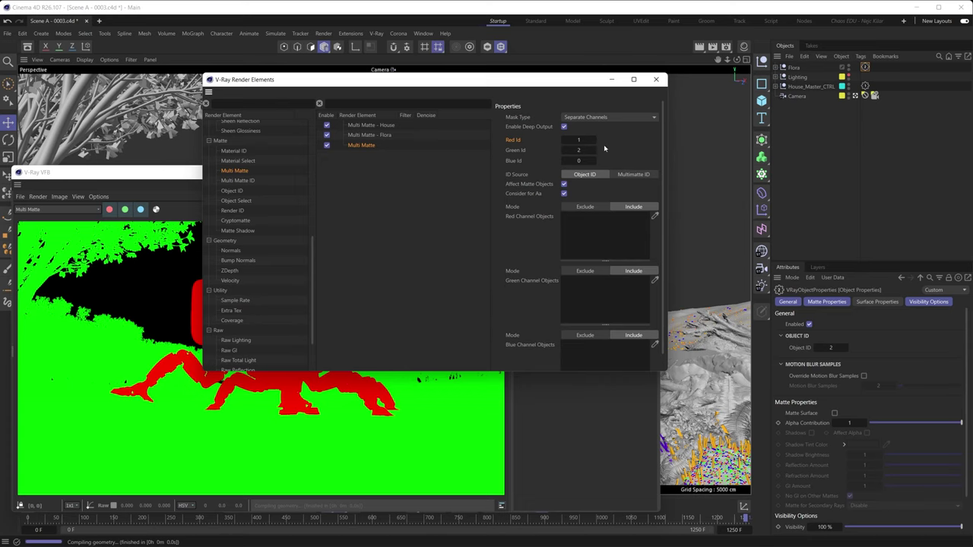
Rename the separate-channels Multi Matte render element as "Multi Matte - House & Flora"
double_click(365, 144)
key(End)
text(- )
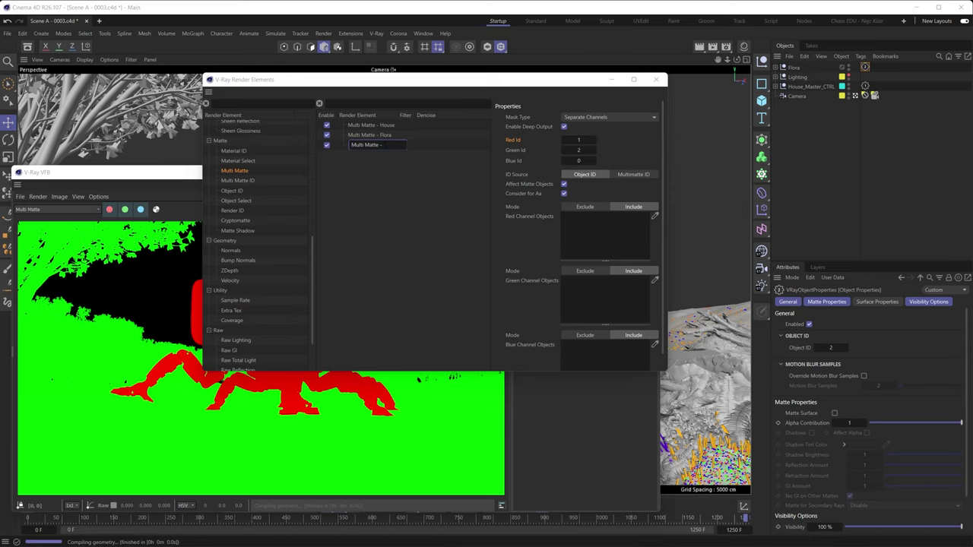
text(House & Flora)
key(Return)
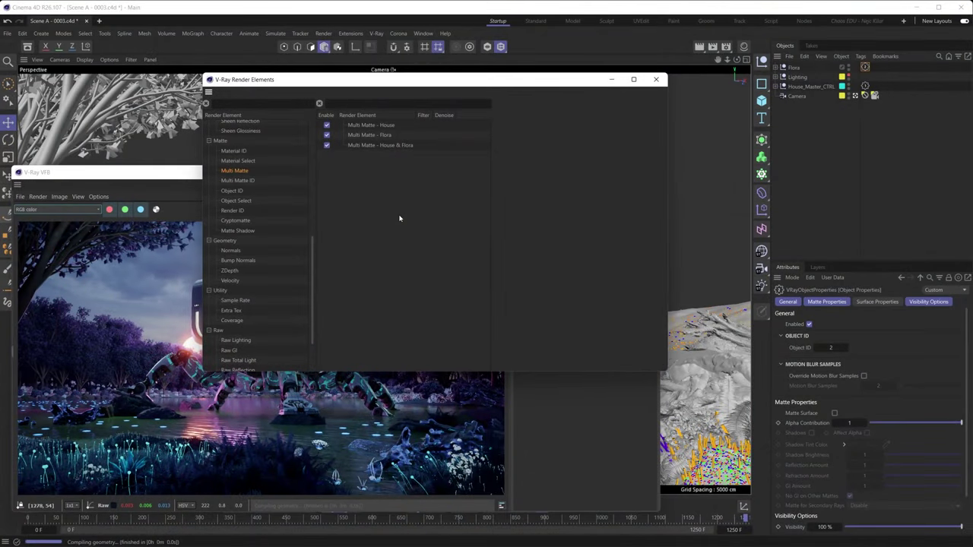
Add a fourth Multi Matte render element with Consider for Aa enabled, mask type White and Multimatte ID as the ID source
drag(244, 174, 371, 167)
click(361, 156)
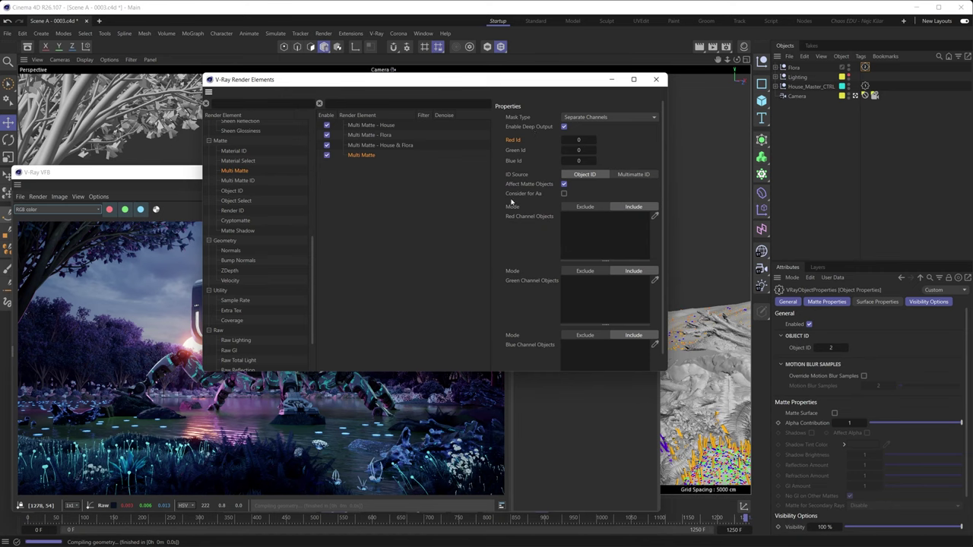
click(564, 193)
click(615, 117)
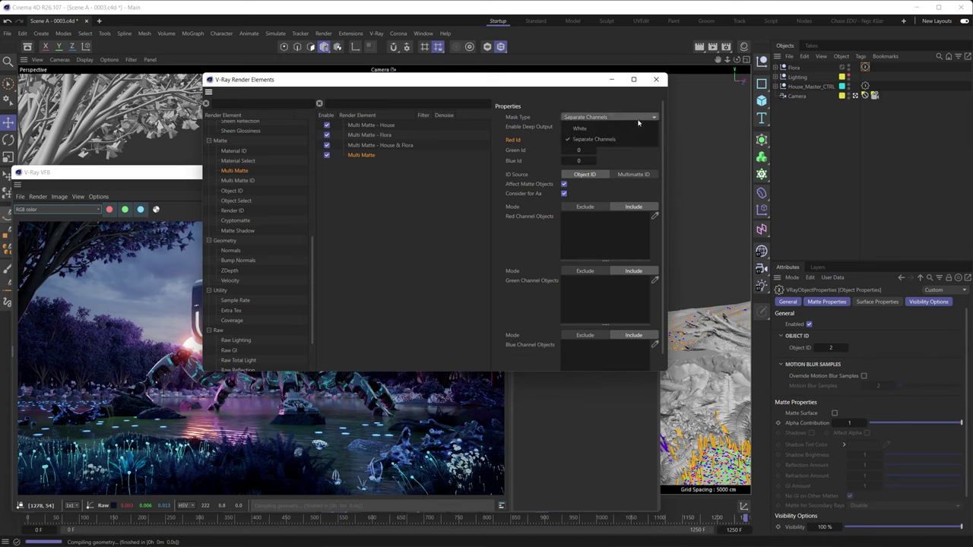
click(579, 129)
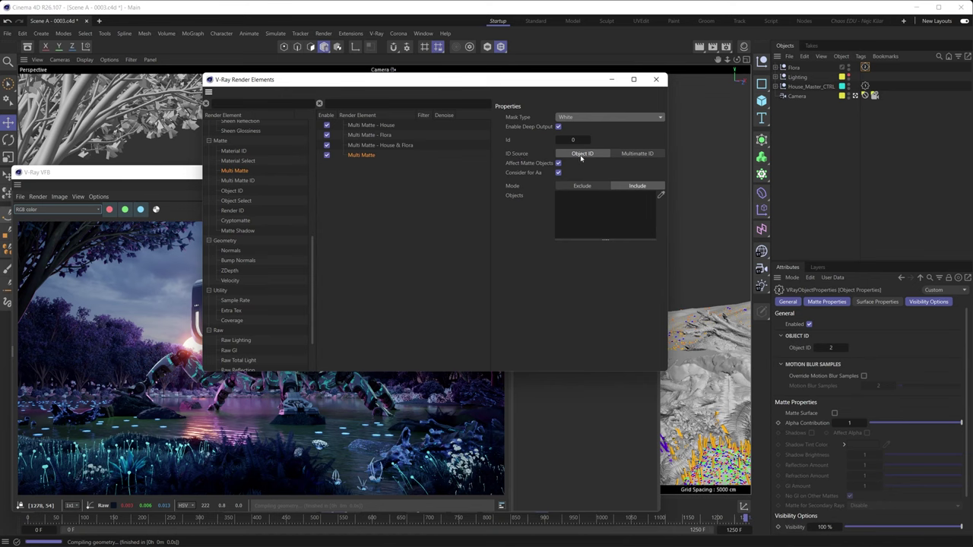
click(638, 155)
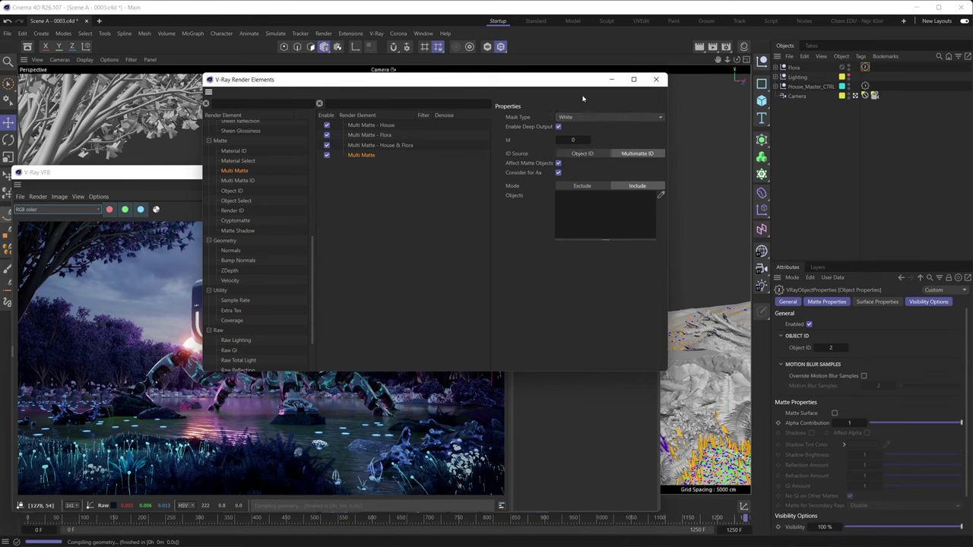
Enable the Material ID on the WH_Leg_mtl material in the Walking house layer and set its Multimatte ID to 3
drag(577, 79, 466, 63)
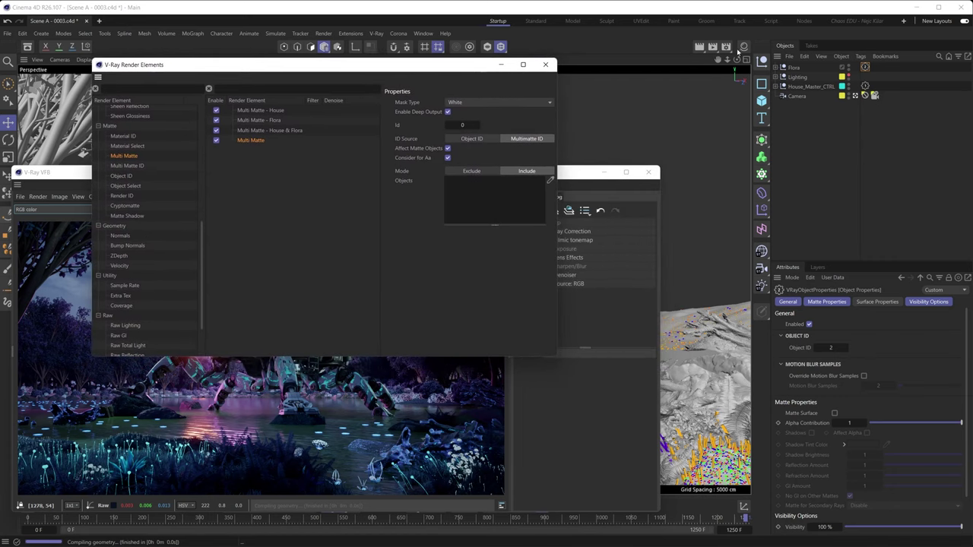
click(743, 47)
click(678, 87)
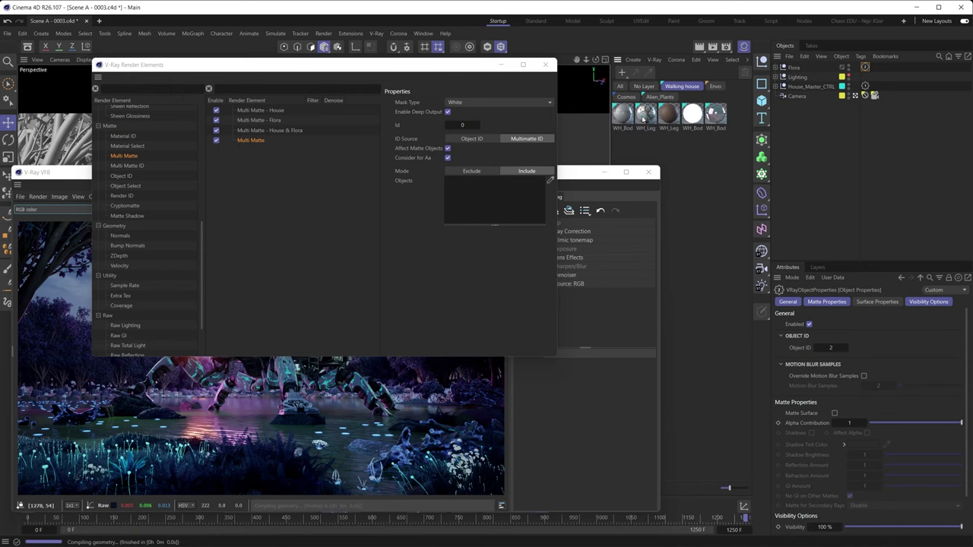
click(645, 114)
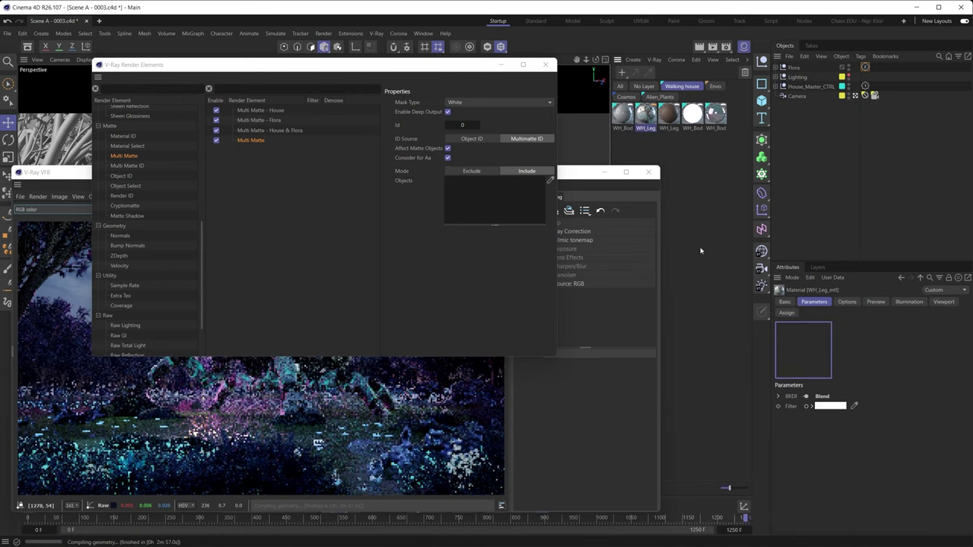
click(845, 303)
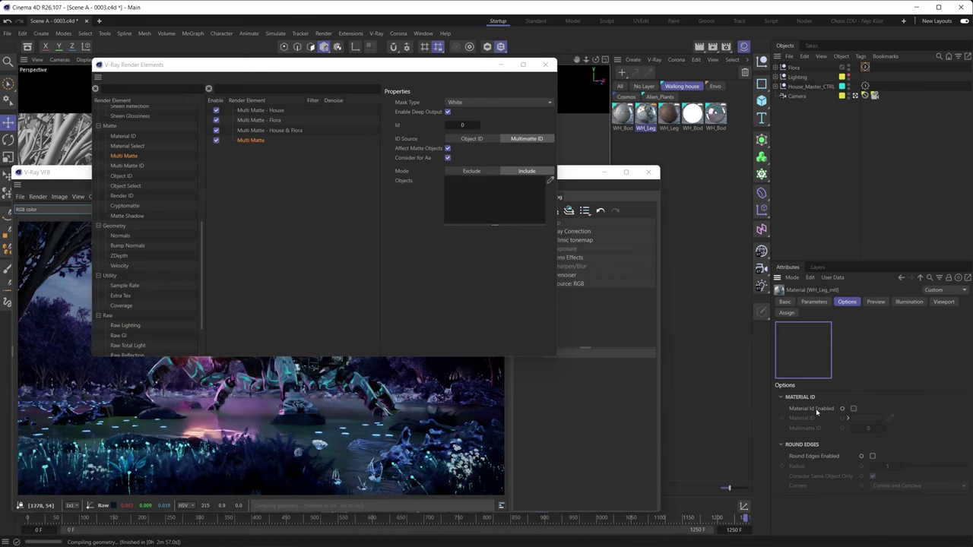
click(853, 409)
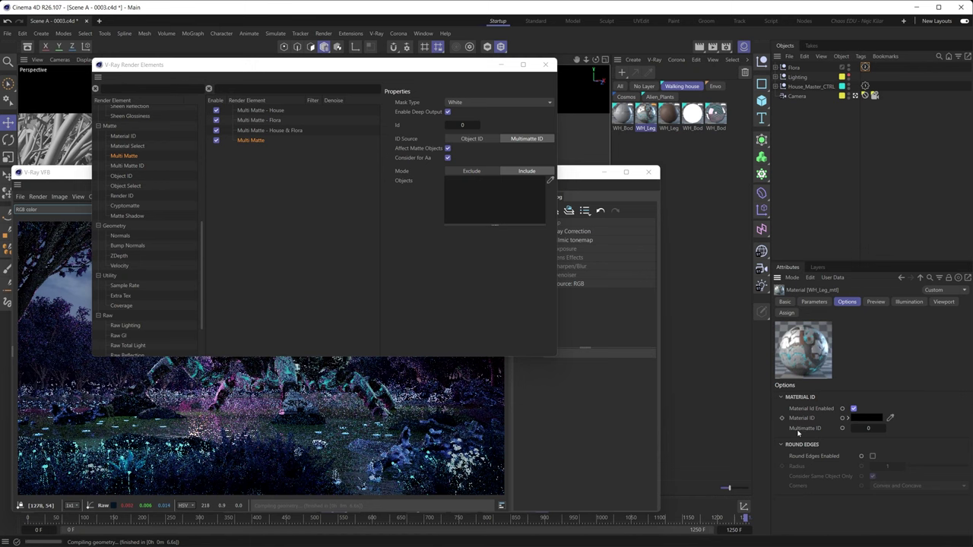
click(865, 428)
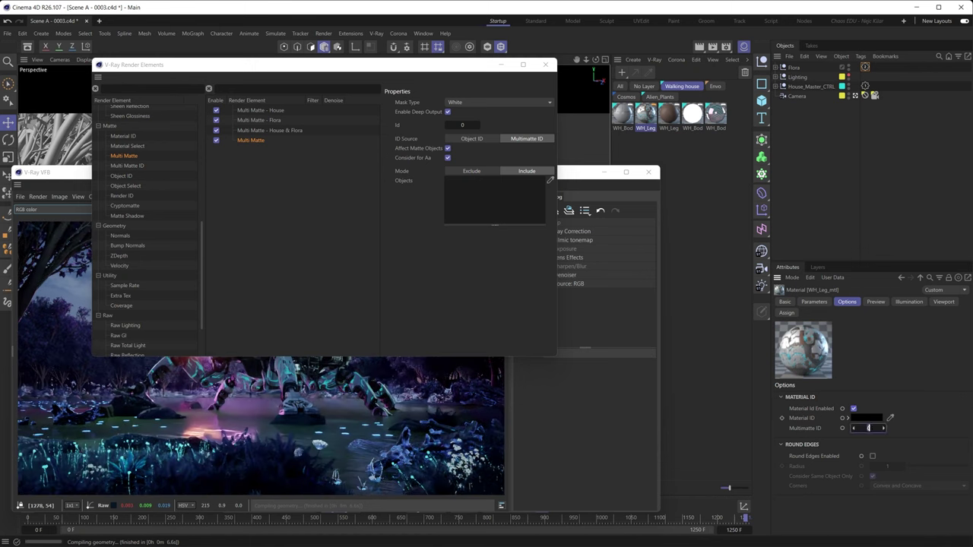
text(3)
key(Return)
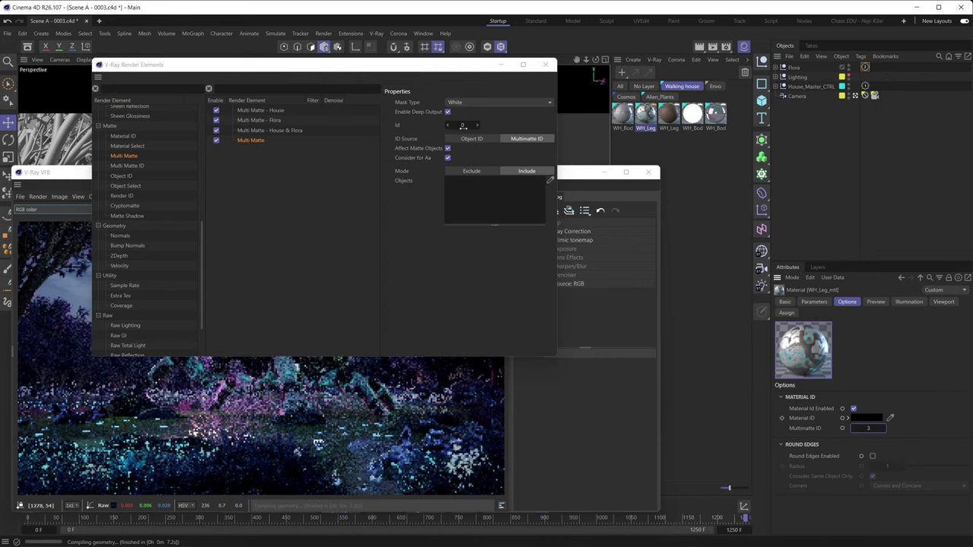
Set the Id of the newest Multi Matte render element to 3 and rename it "Multi Matte - Leg MTL"
click(461, 125)
click(462, 124)
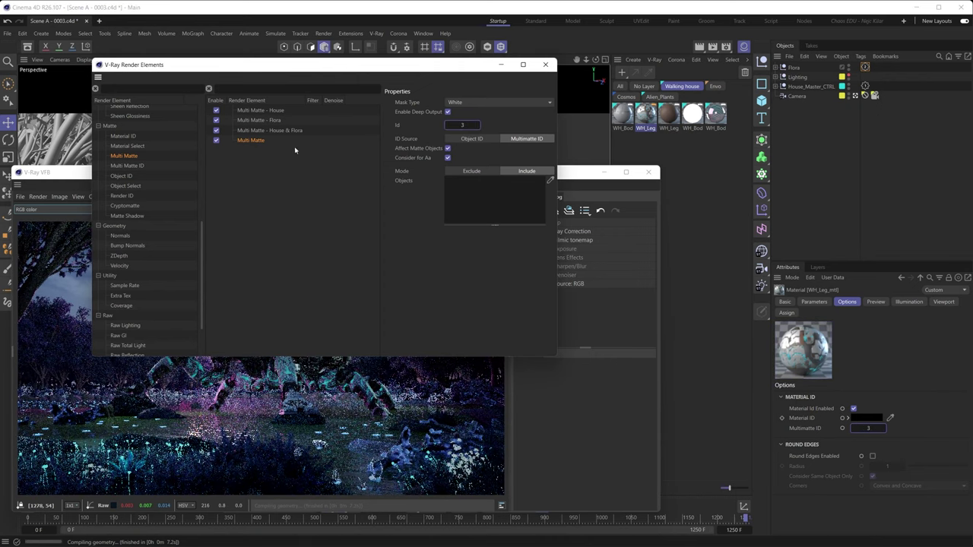
double_click(251, 140)
text(- )
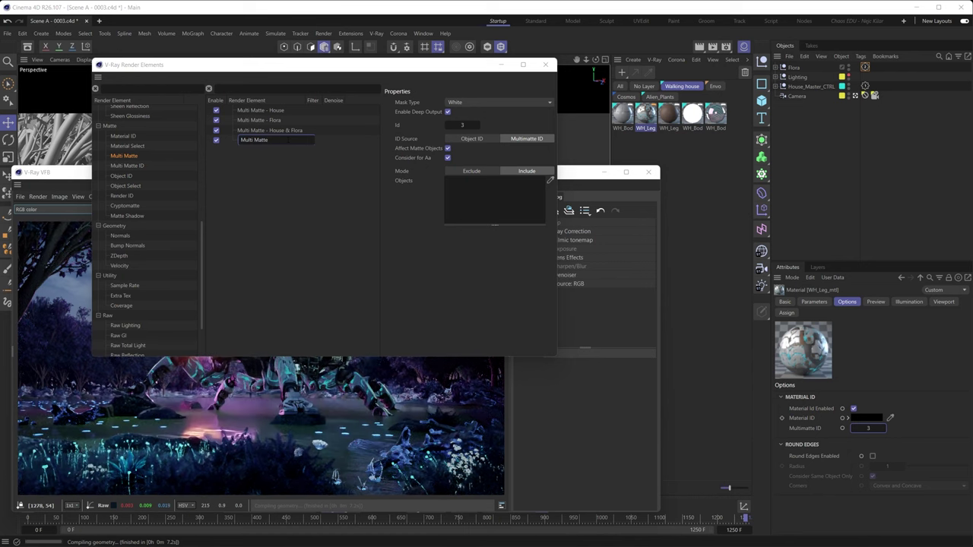
text(Leg MTL)
key(Return)
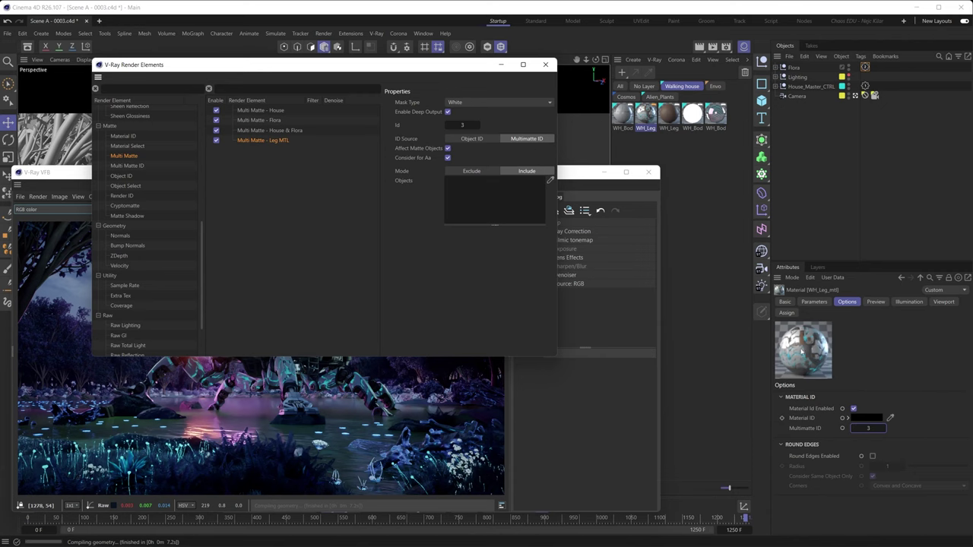
Stop the running render in the V-Ray frame buffer and start a new one
click(609, 320)
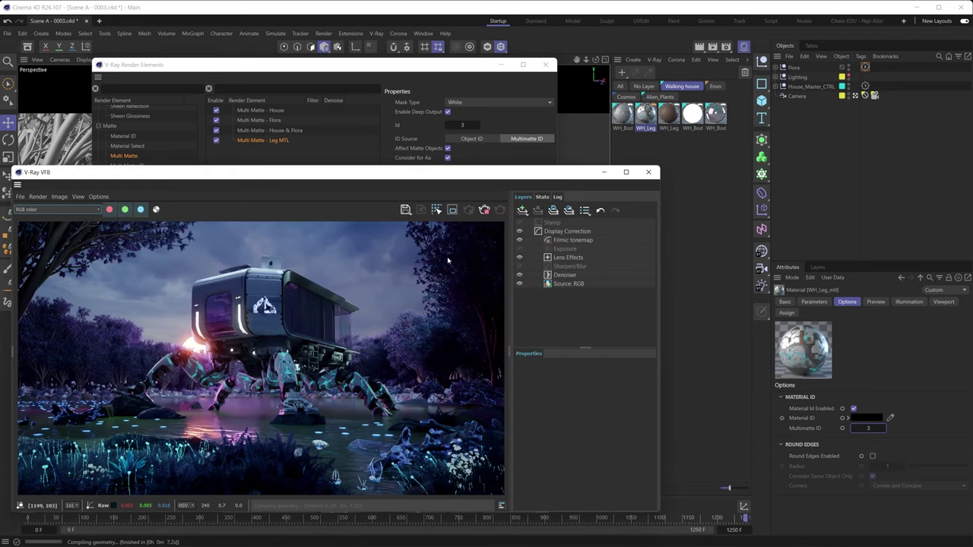
click(484, 209)
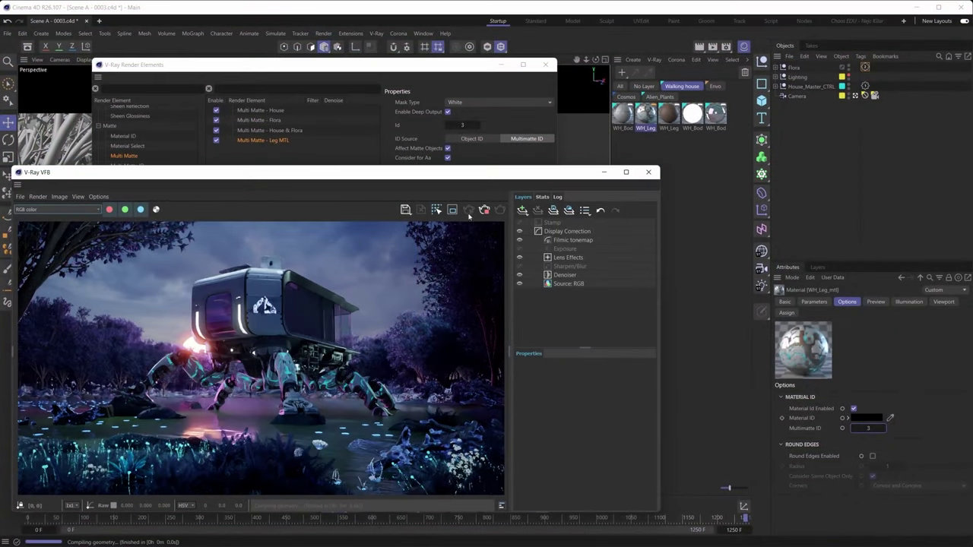
Display the "Multi Matte - Leg MTL" channel in the V-Ray frame buffer to check the leg material mask
click(55, 209)
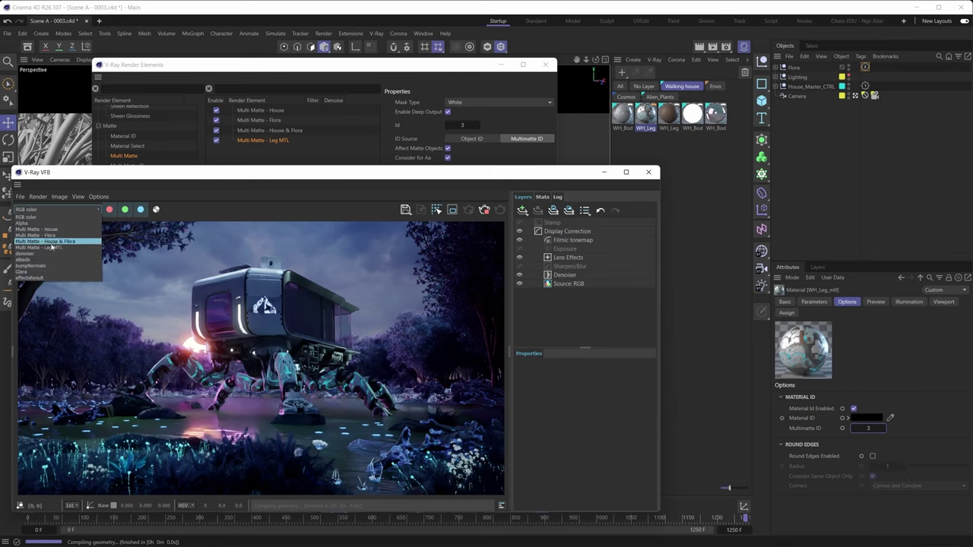
click(39, 248)
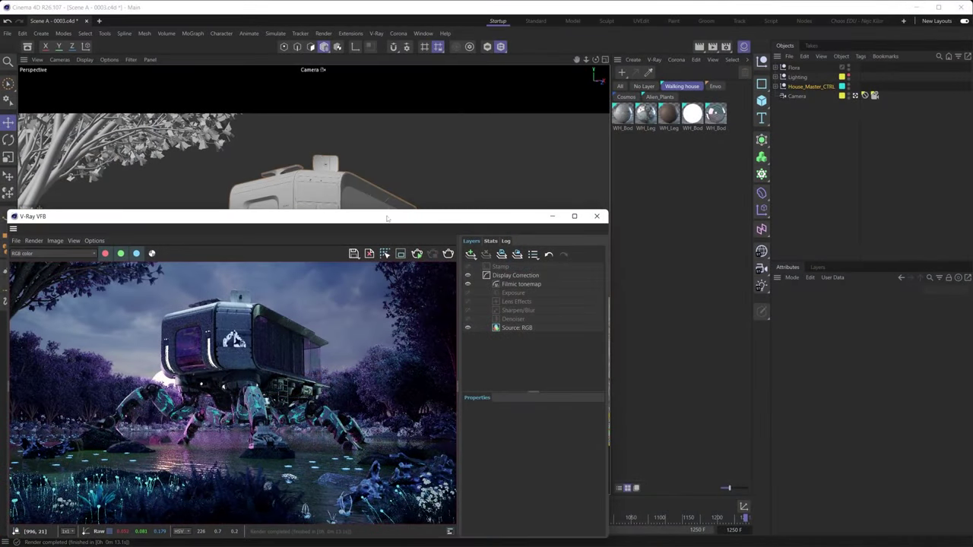
Add an Object Select render element in the V-Ray render elements manager with Consider for Aa and Denoise enabled
click(377, 33)
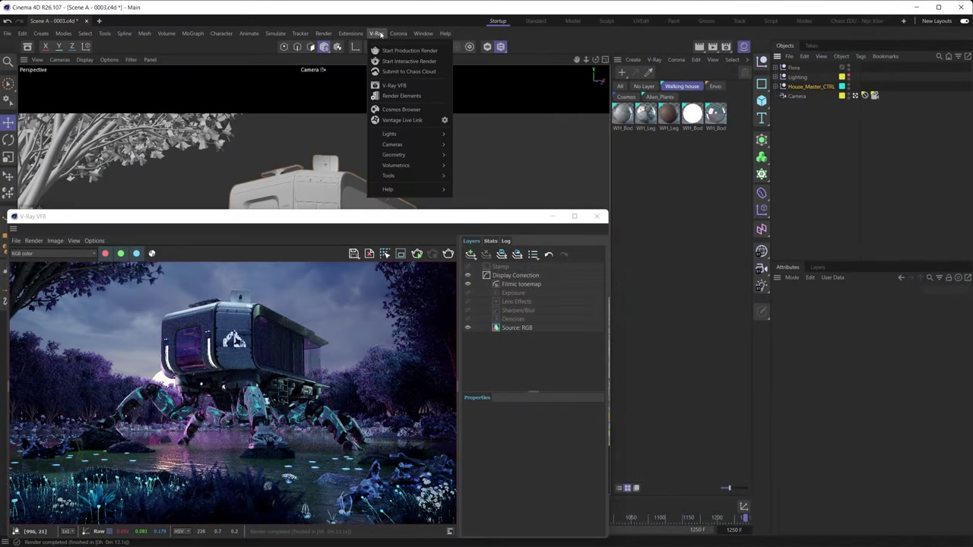
click(402, 96)
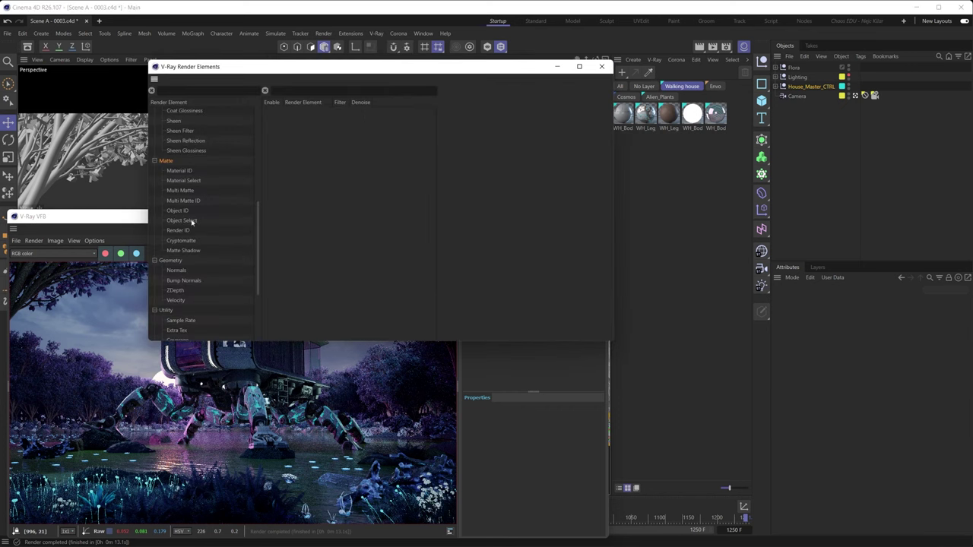
drag(184, 221, 318, 122)
click(314, 114)
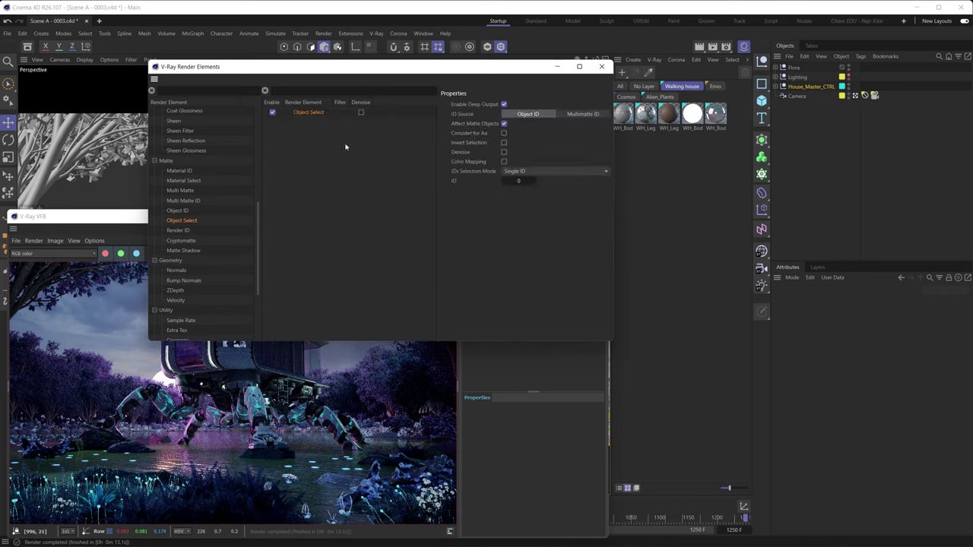
click(504, 133)
click(504, 152)
Give House_Master_CTRL a V-Ray Object Properties tag with Object ID 1 and set the Object Select element's ID to 1
right_click(798, 87)
mouse_move(826, 177)
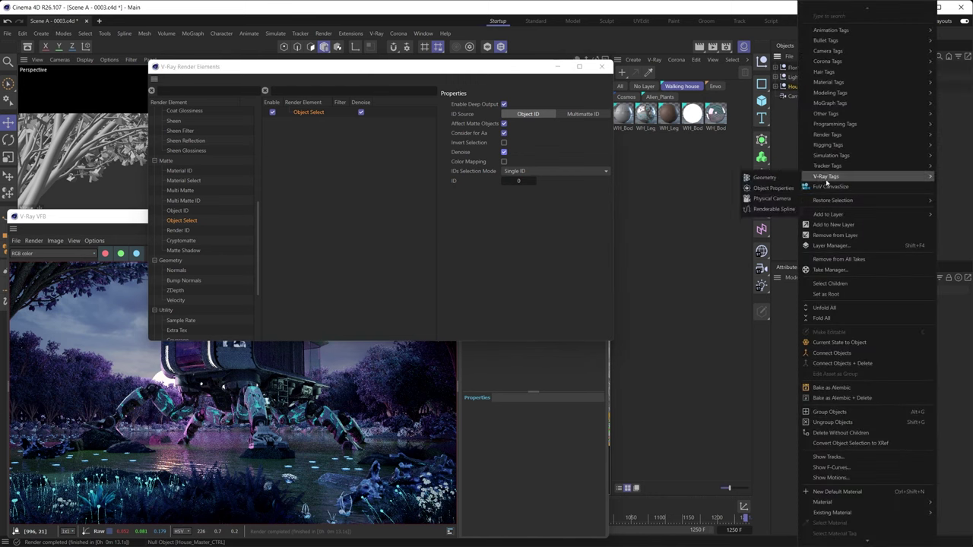
click(775, 190)
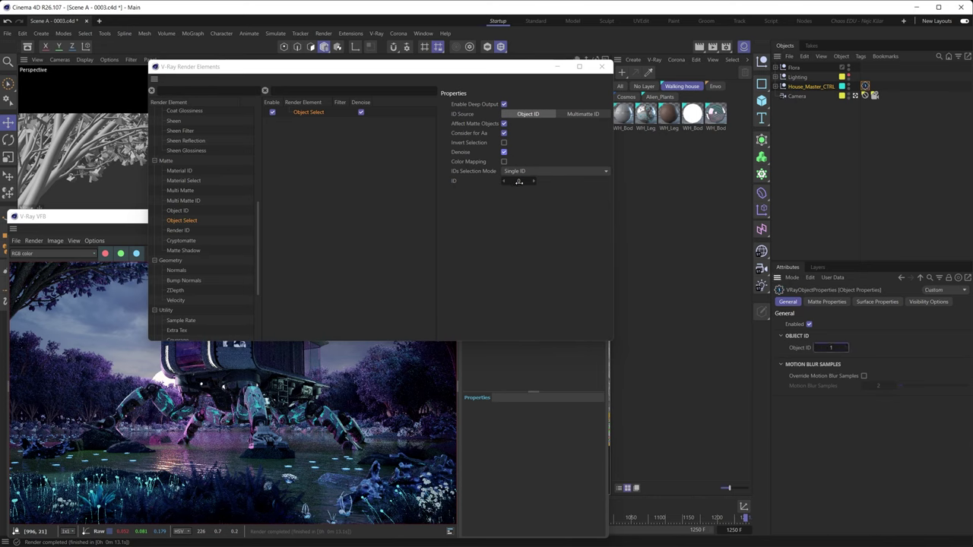
click(519, 180)
text(1)
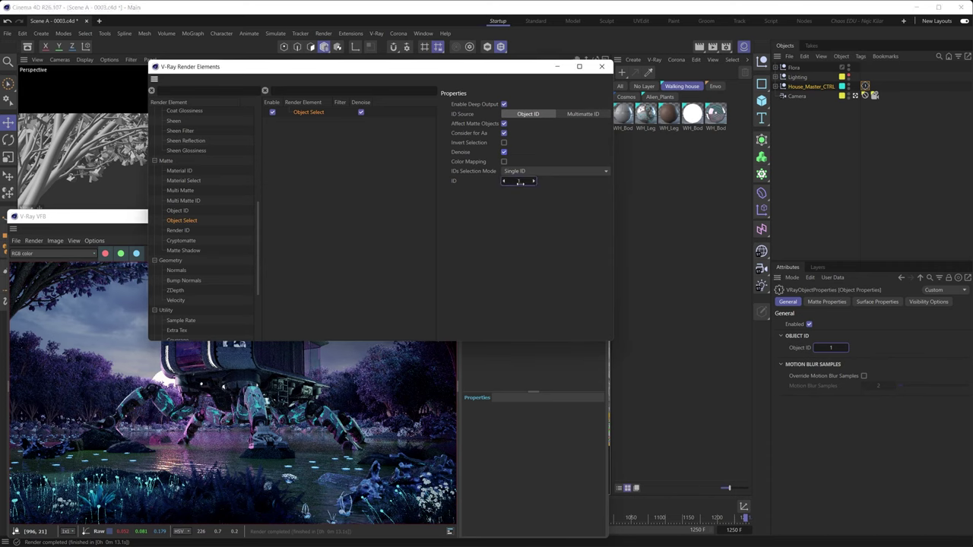
Rename the Object Select render element to "Object Select - House Master"
double_click(326, 112)
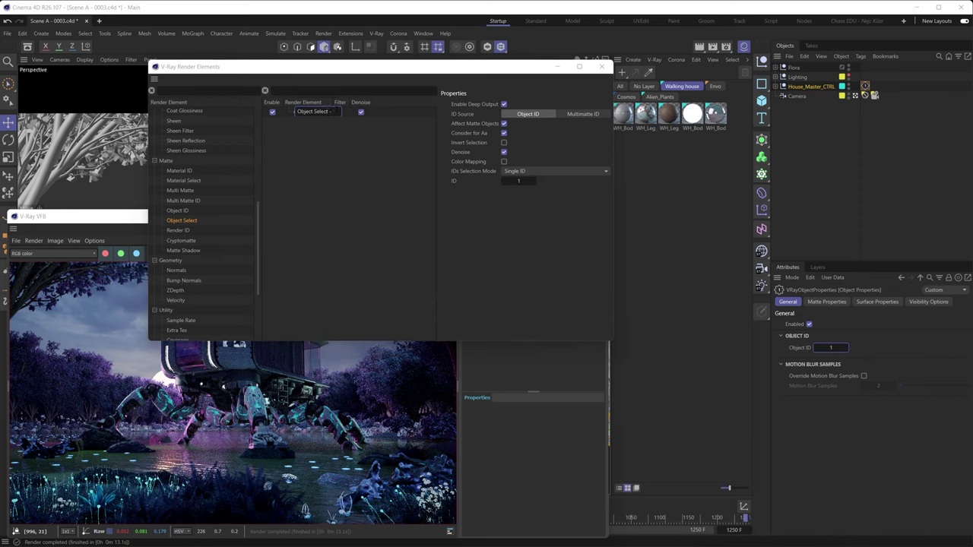
text(- House Master)
key(Return)
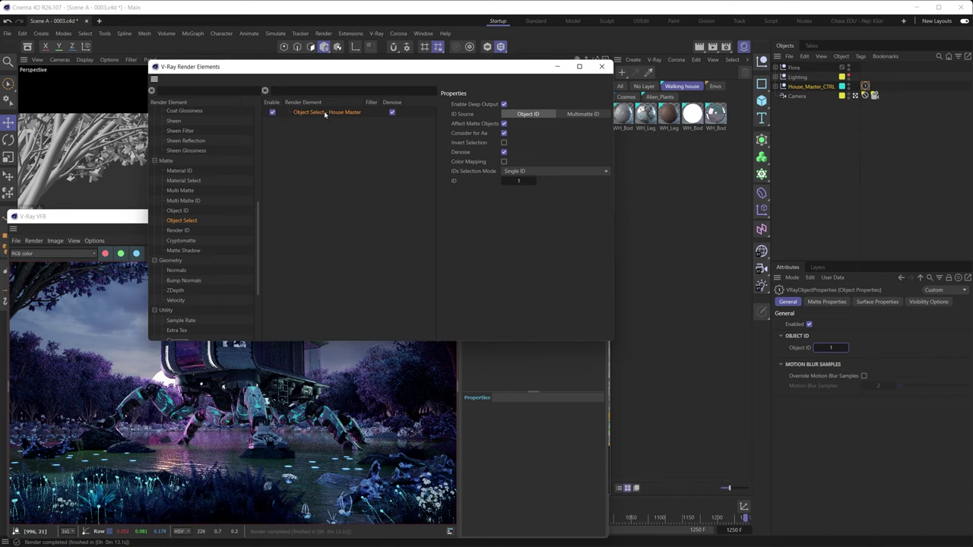
Duplicate the House Master Object Select element, set the copy's ID to 2 and rename it "Object Select - Flora"
ctrl+drag(322, 112, 325, 126)
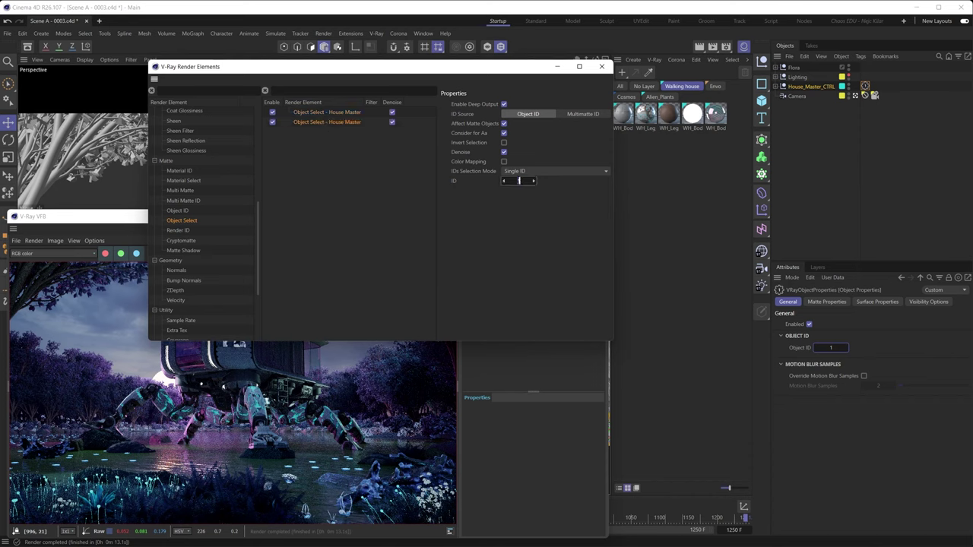
click(533, 181)
double_click(329, 122)
drag(332, 121, 365, 122)
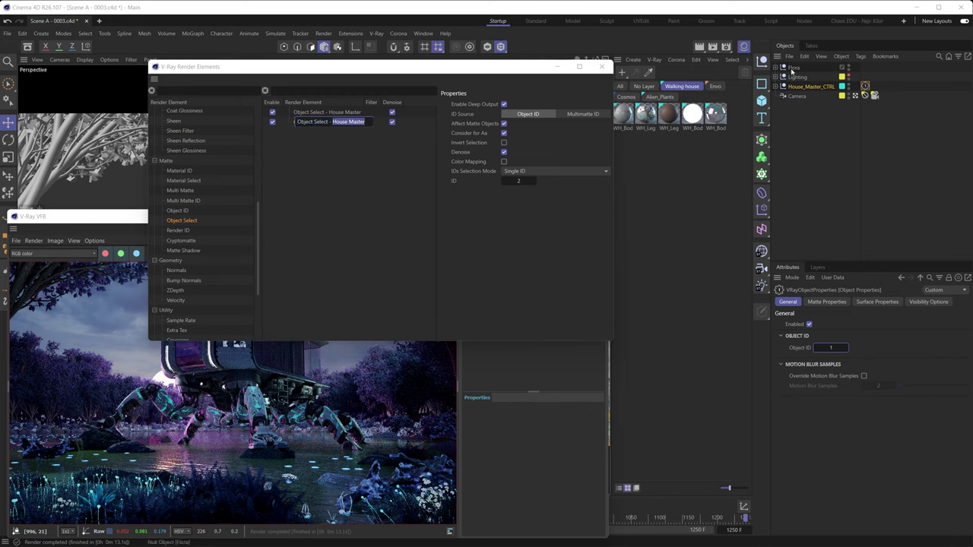
text(Flora)
key(Return)
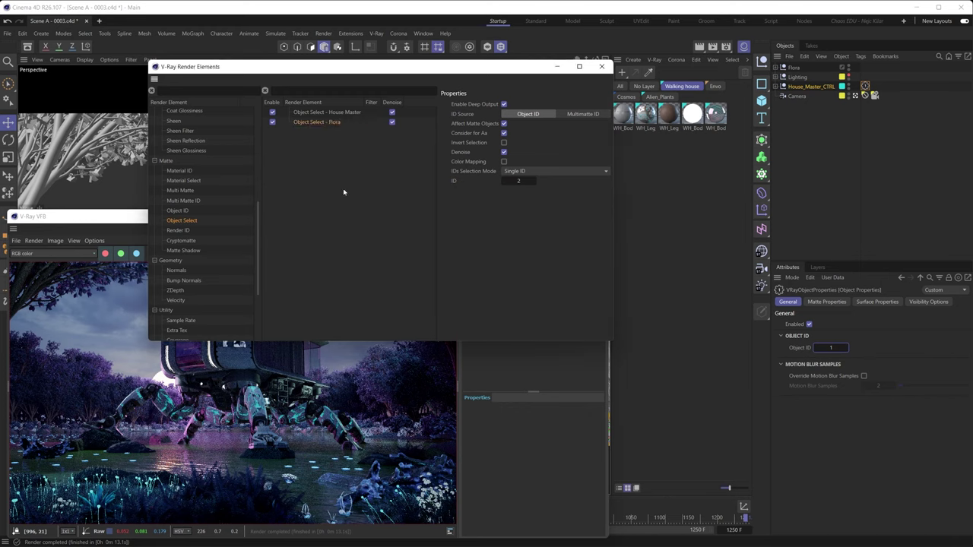
Copy the Object Properties tag from House_Master_CTRL to the Flora object and set the copy's Object ID to 2
click(865, 85)
ctrl+drag(865, 86, 865, 67)
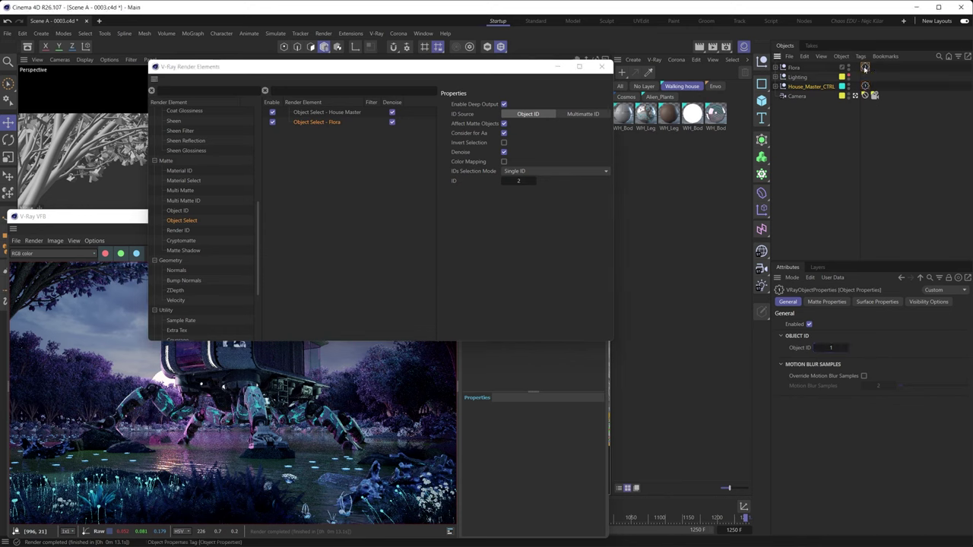
click(830, 347)
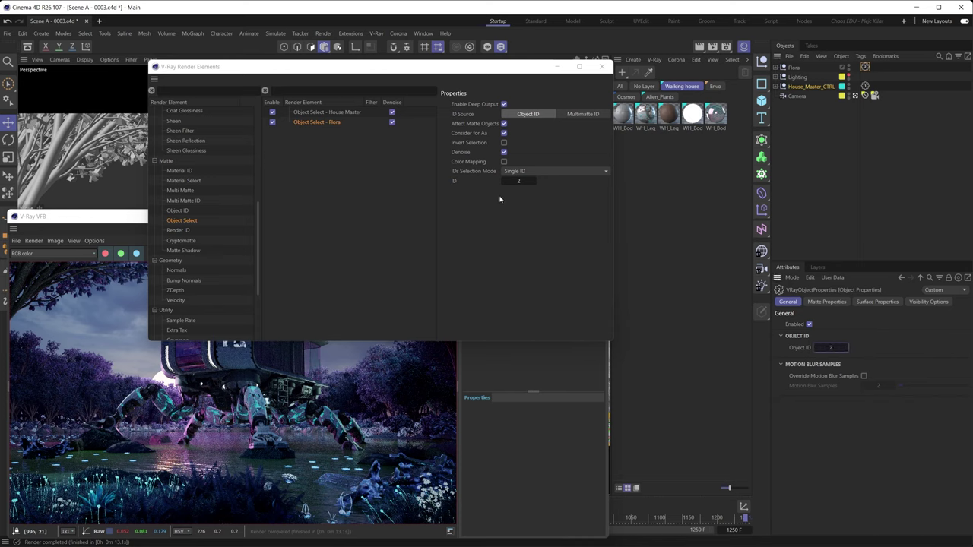
Return to the V-Ray frame buffer and inspect the "Object Select - House Master" channel and its filter channel
click(487, 359)
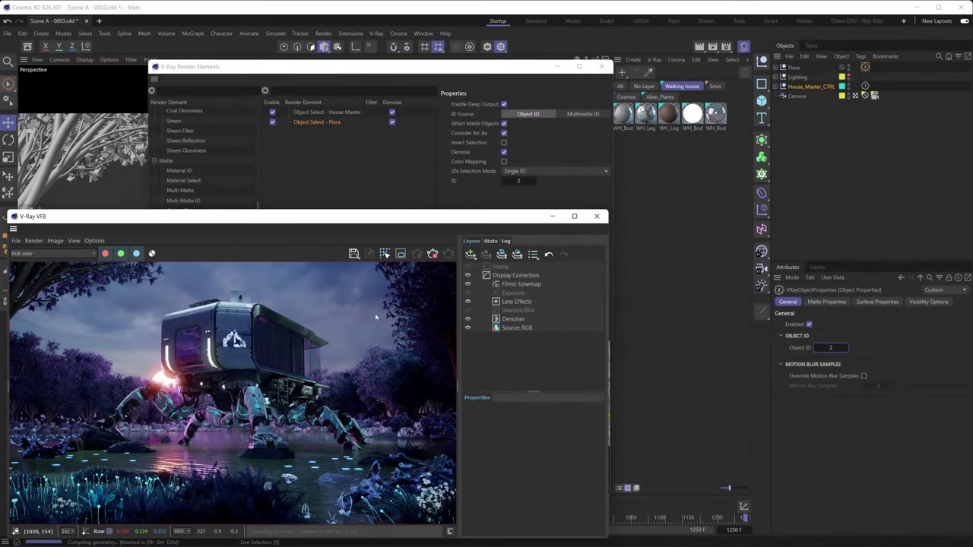
click(94, 254)
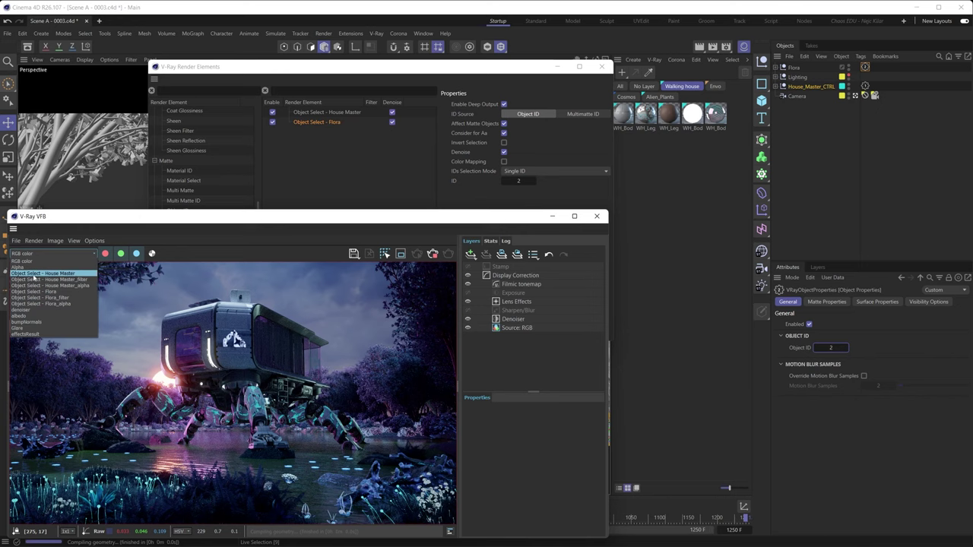
click(73, 275)
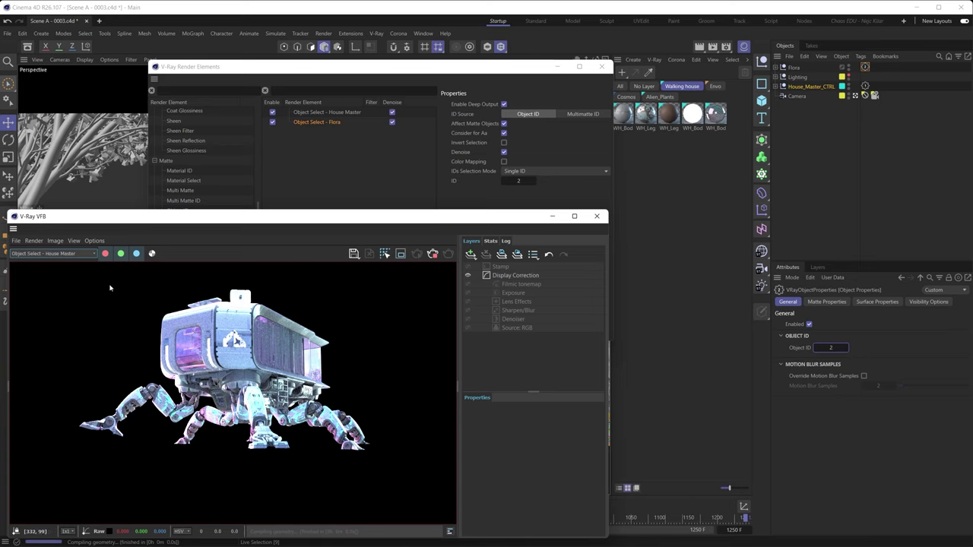
click(93, 254)
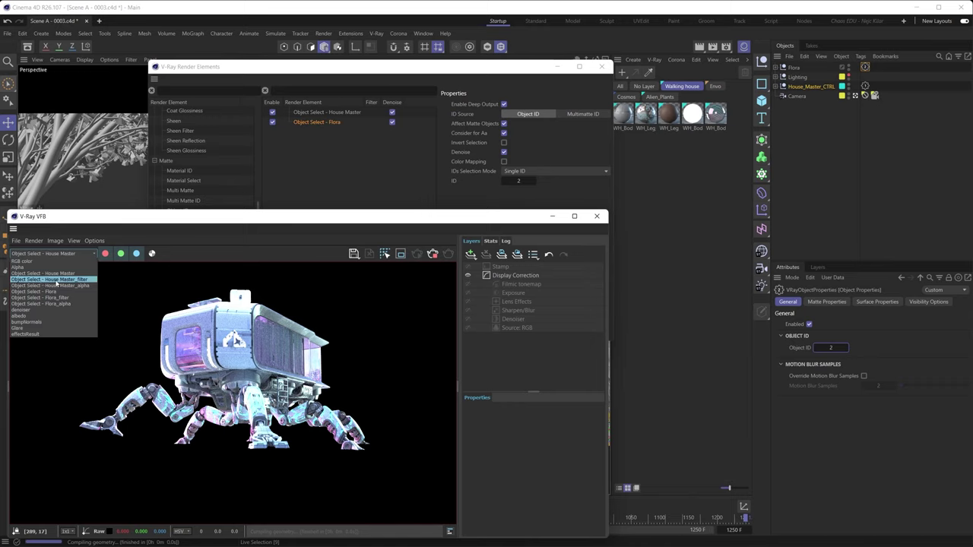
click(67, 280)
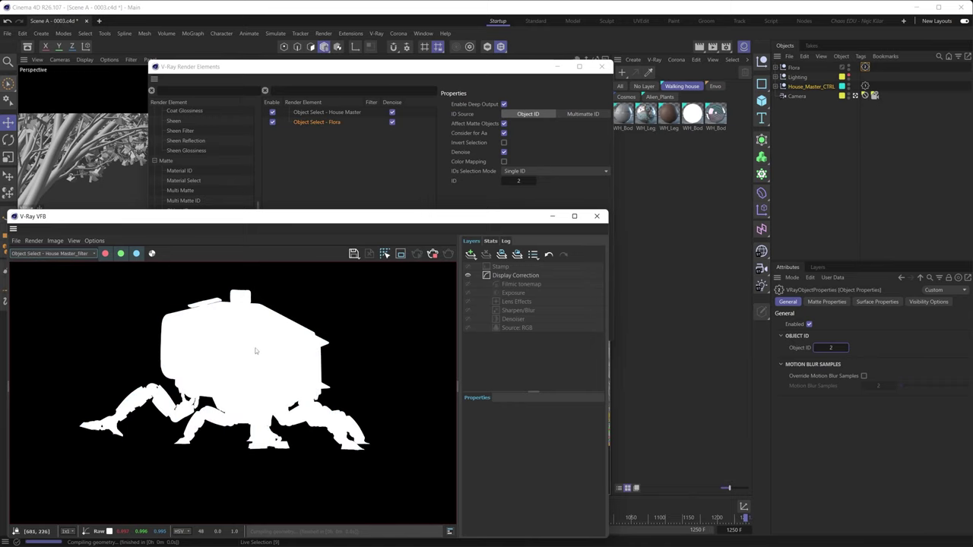
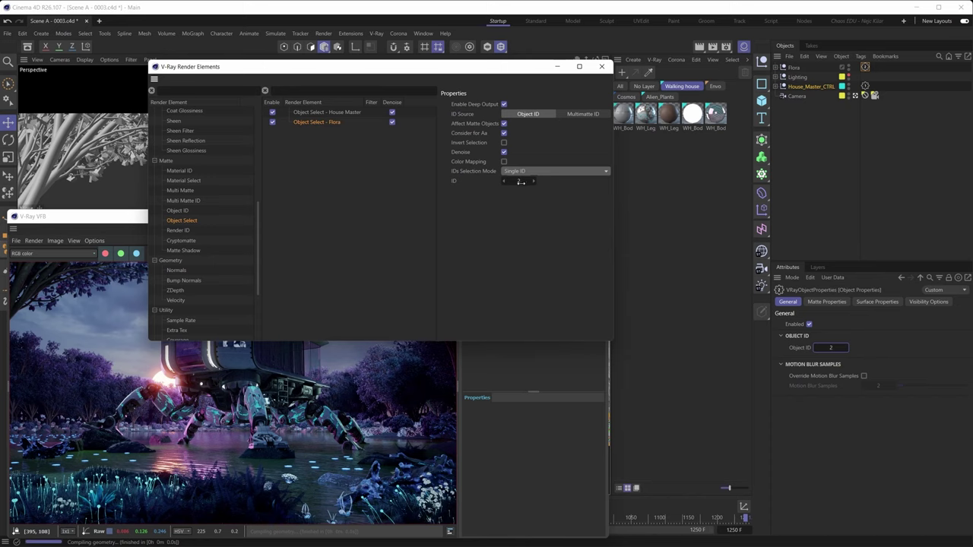
Switch the Flora element's IDs Selection Mode to Range IDs with start ID 2 and end ID 10
click(578, 174)
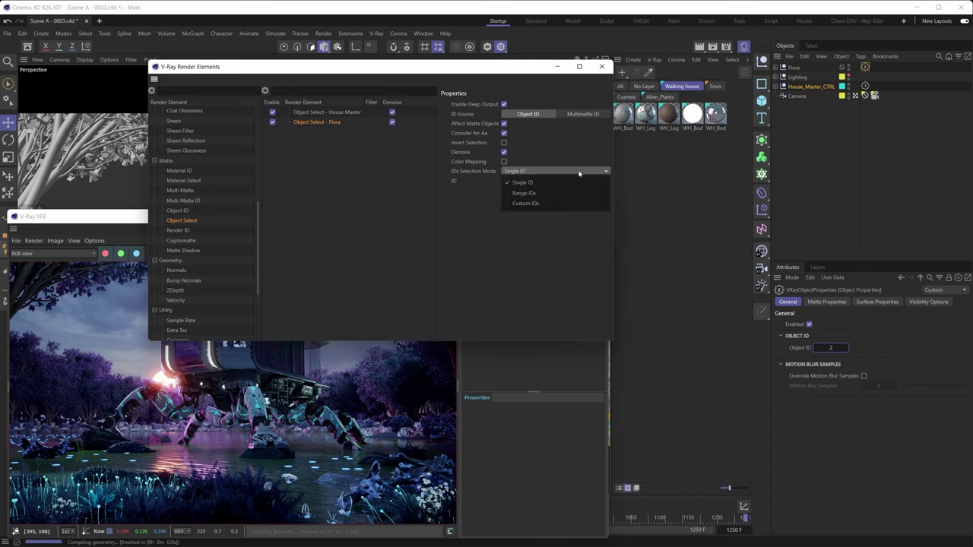
click(520, 194)
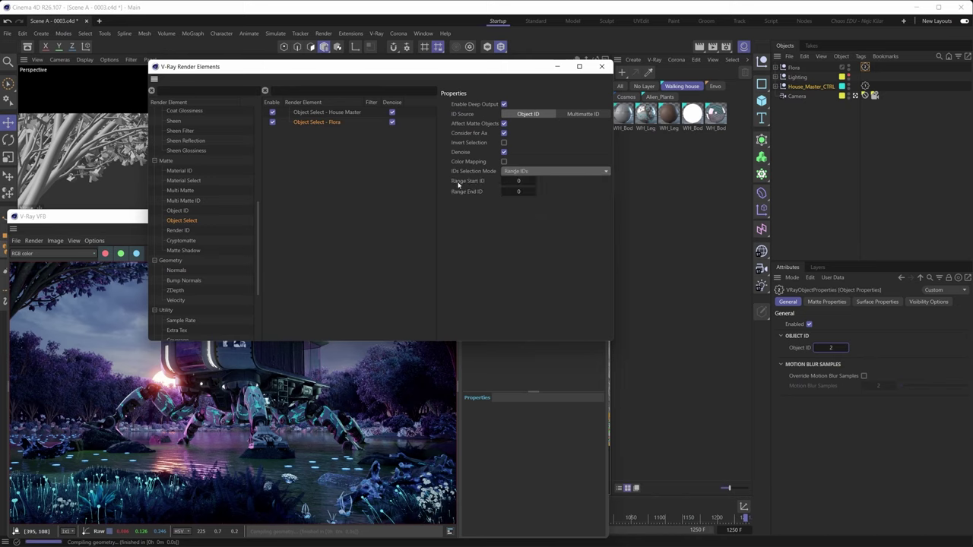
click(519, 181)
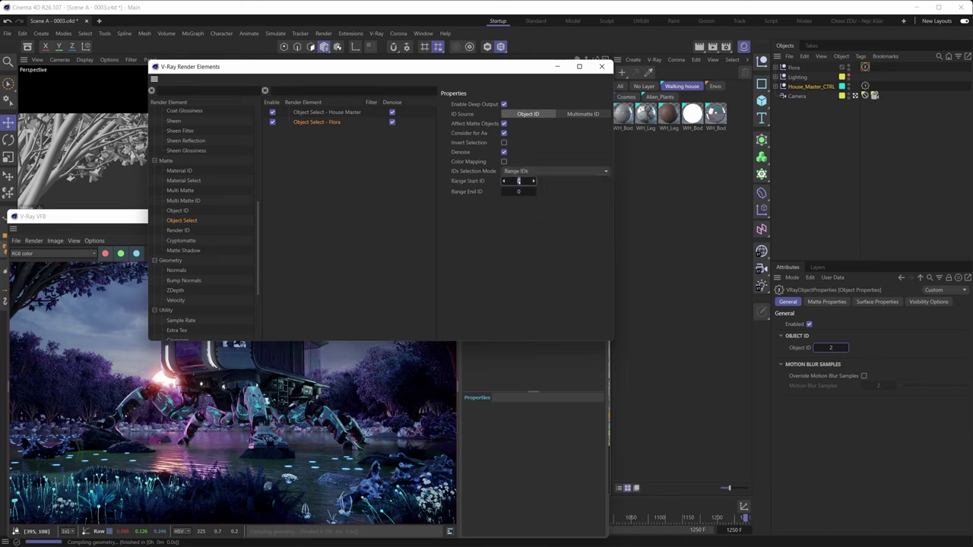
text(2)
click(518, 191)
text(10)
Switch the Flora element's IDs Selection Mode to Custom IDs and enter 2, 3, 7, 1 as the custom ID list
click(561, 176)
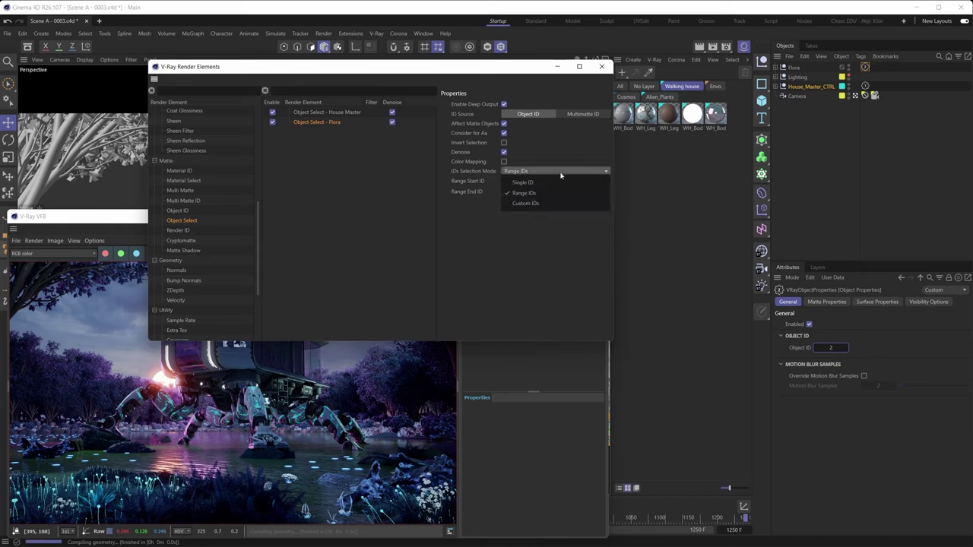
click(557, 204)
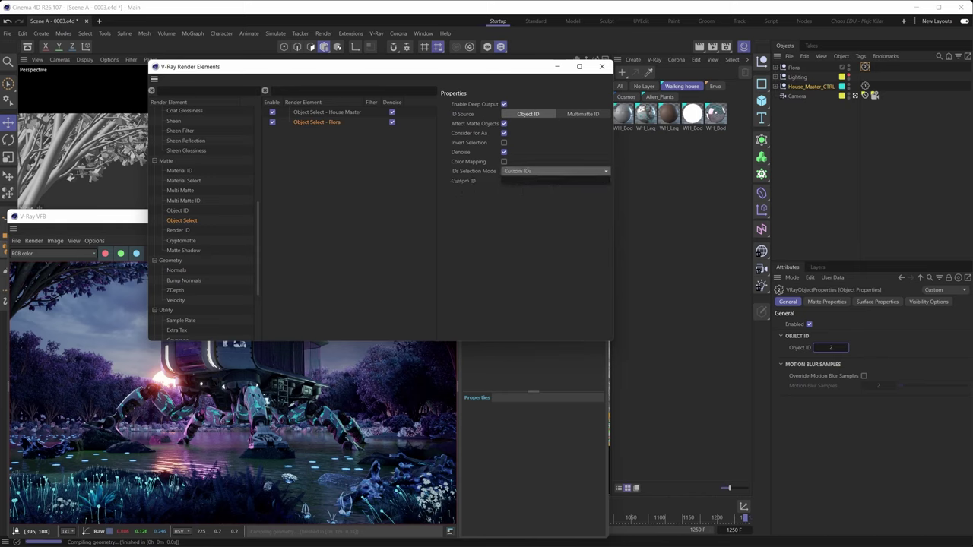
text(2)
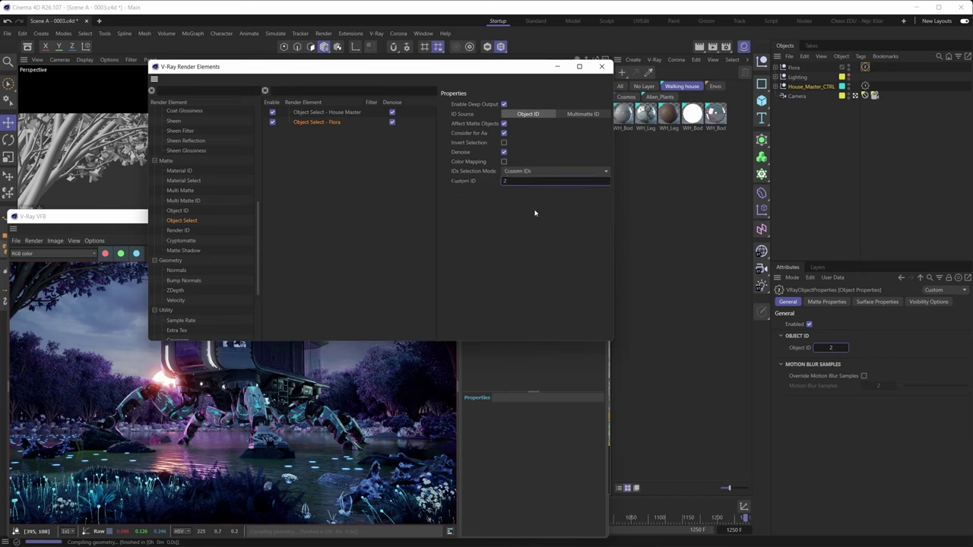
text(, 3, 7, 1)
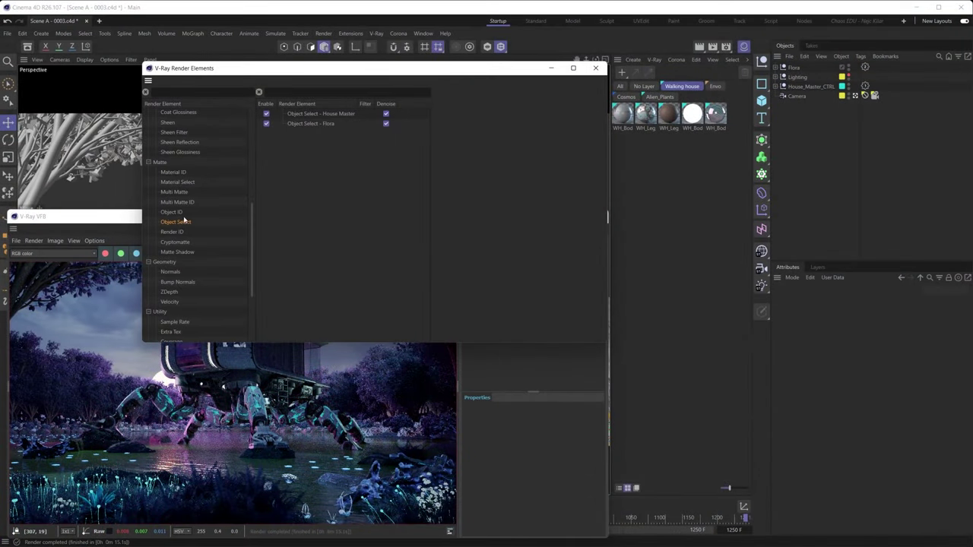
Add an Object Select element named "Object Select - Legs MTL" with Consider for Aa and Denoise enabled and Multimatte ID as the ID source
drag(301, 143, 303, 138)
double_click(313, 133)
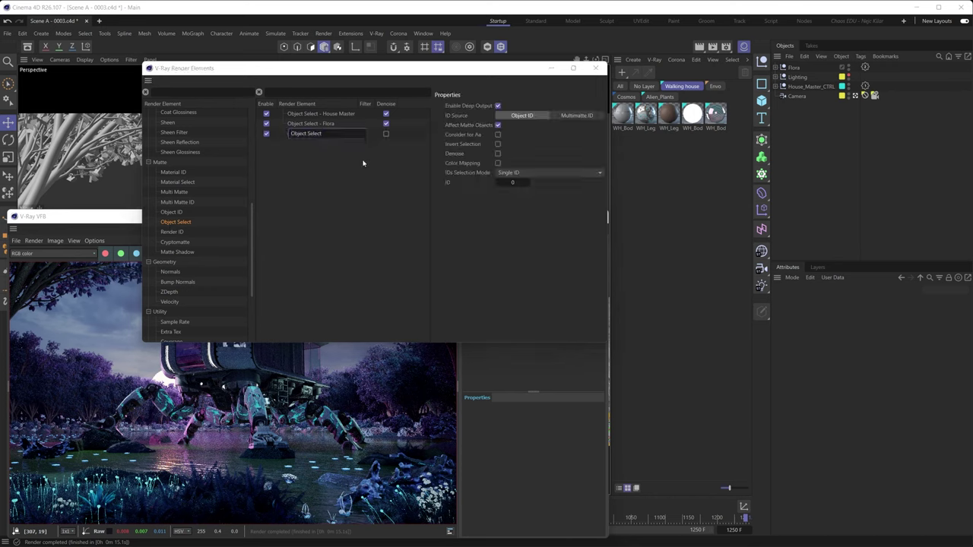
text(- Legs MTL)
key(Return)
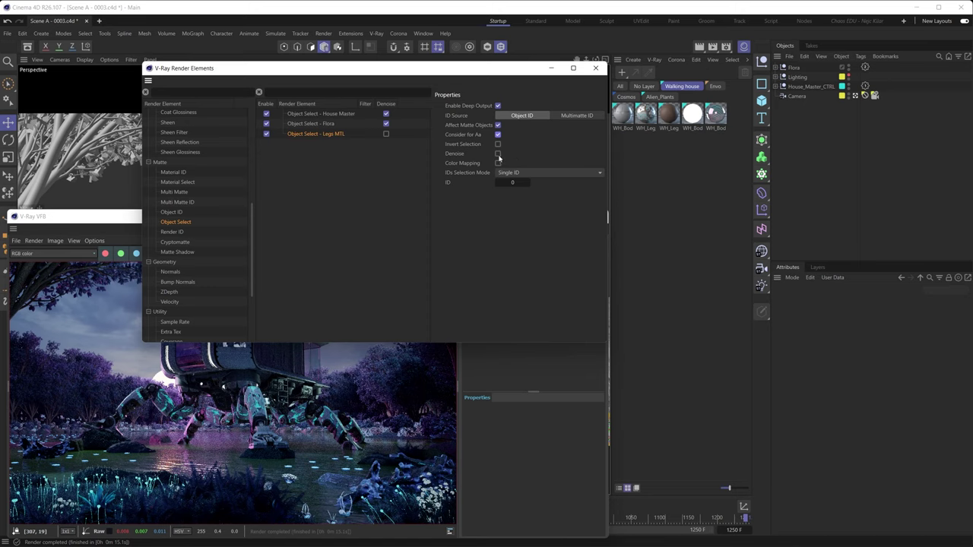
click(498, 154)
click(578, 117)
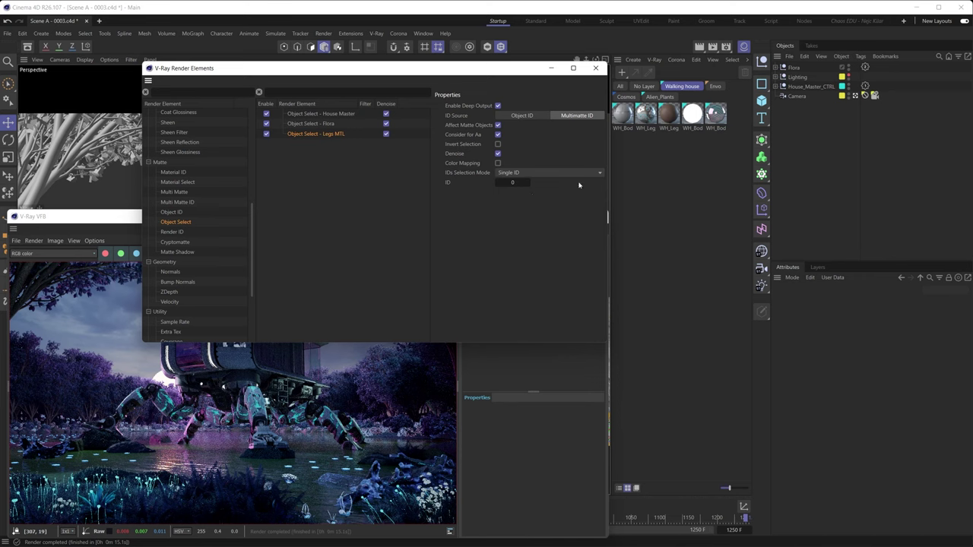
Enable the Material ID on WH_Leg_mtl, set its Multimatte ID to 3 and match the Legs MTL element's ID to 3
click(646, 116)
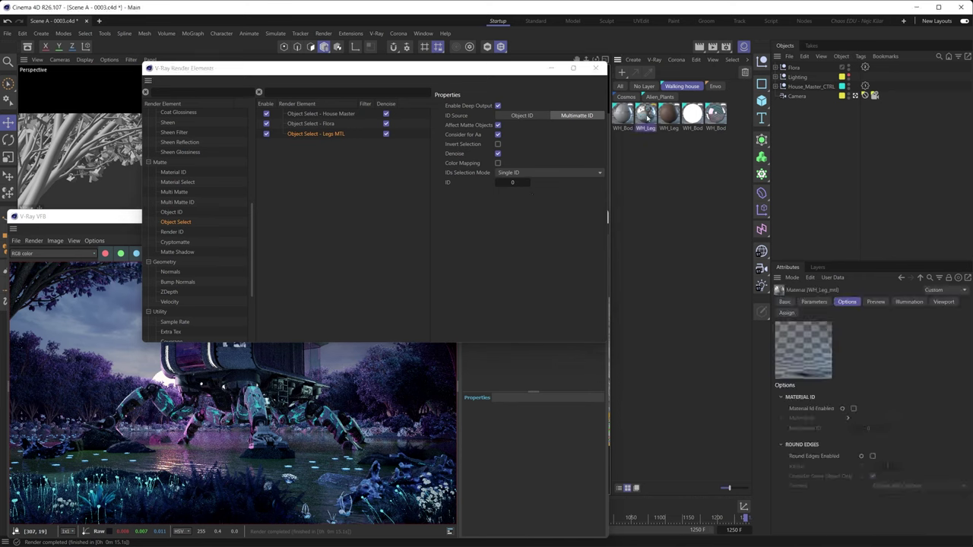
click(853, 409)
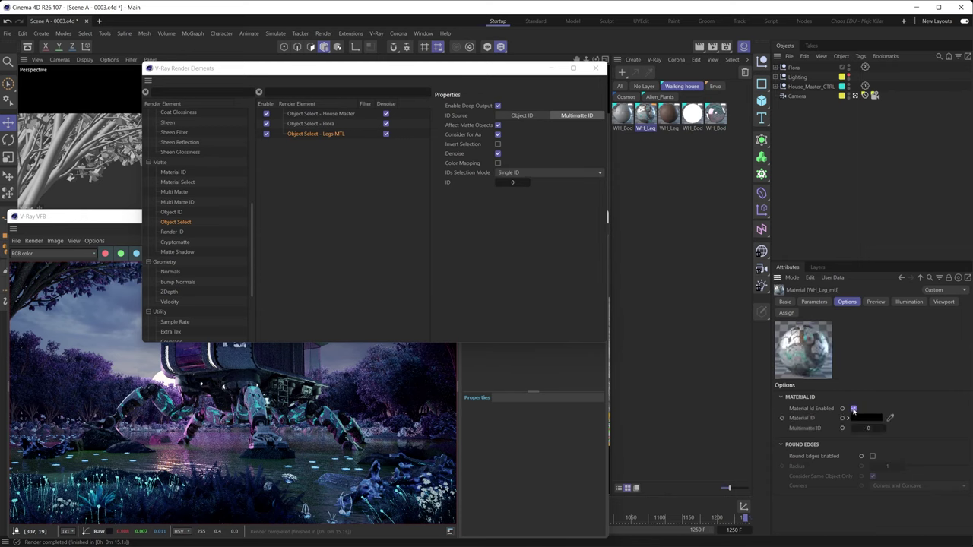
click(864, 428)
text(1)
click(514, 182)
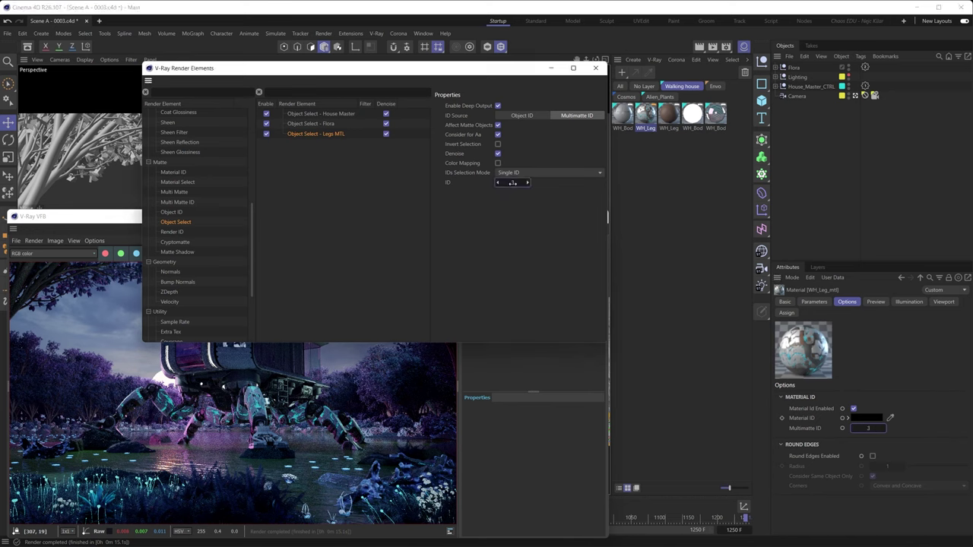
click(404, 364)
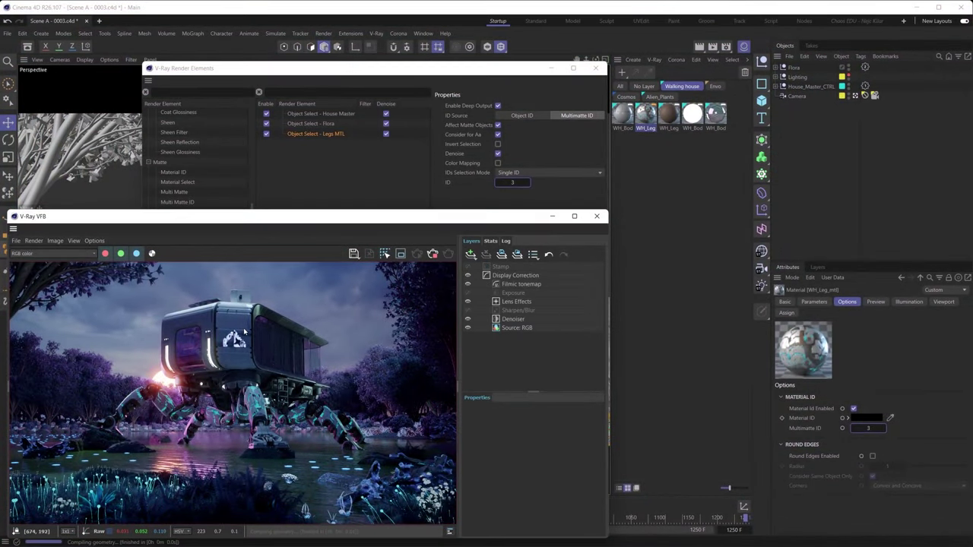
Examine the leg material's isolation by viewing the Object Select - Legs MTL, Legs MTL_filter and Legs MTL_alpha channels in the frame buffer
click(95, 259)
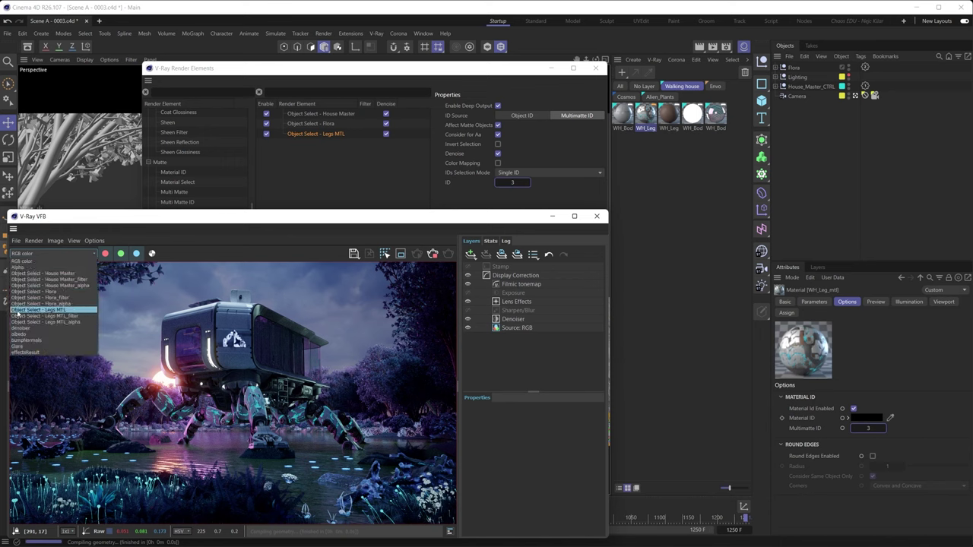
click(67, 311)
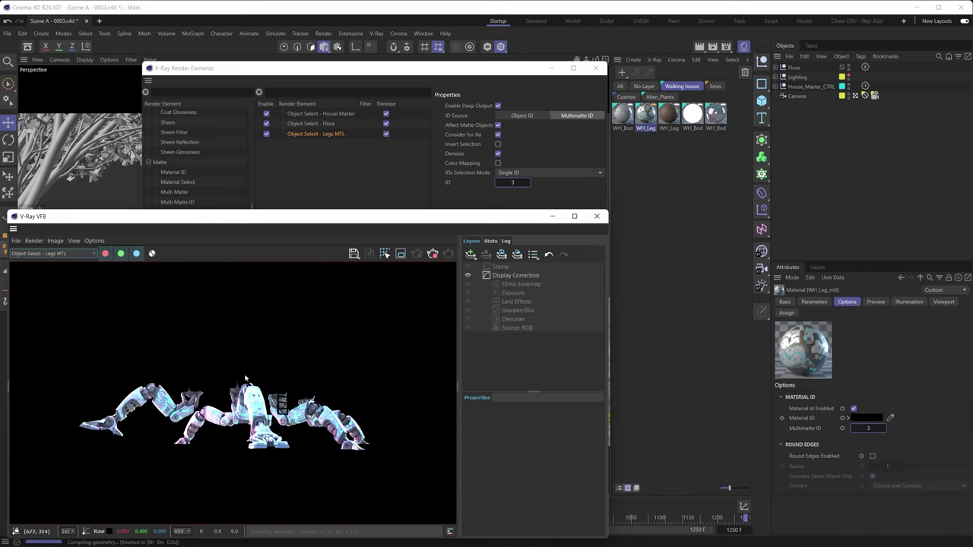
click(84, 256)
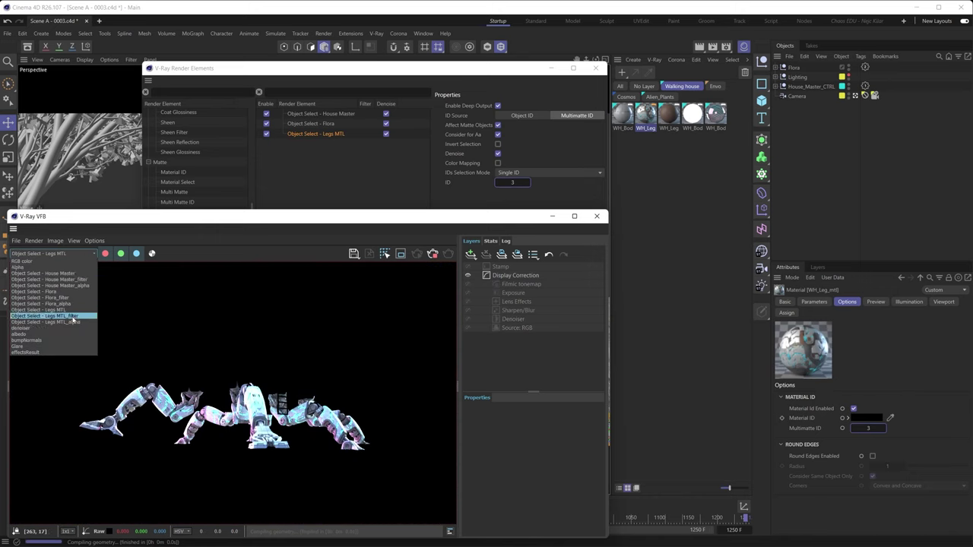
click(73, 320)
click(76, 254)
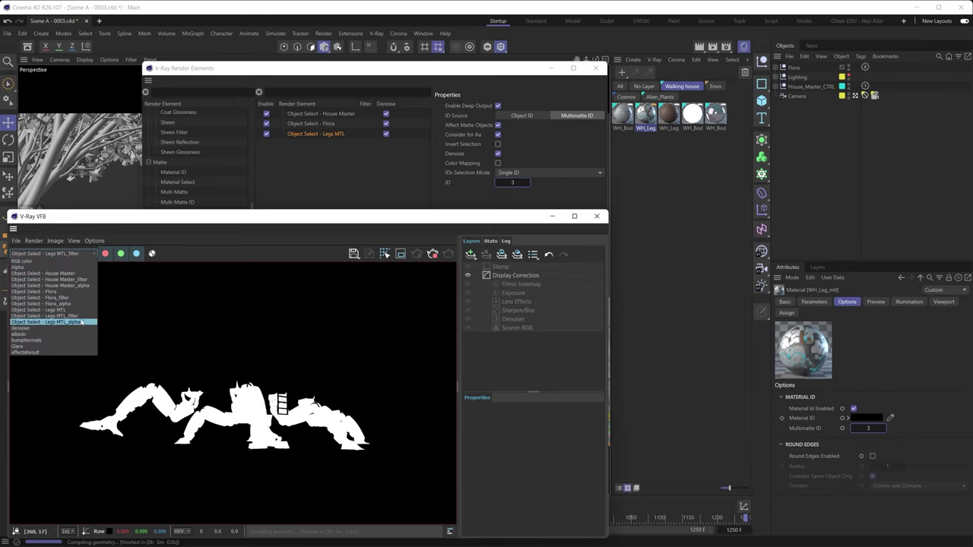
click(79, 323)
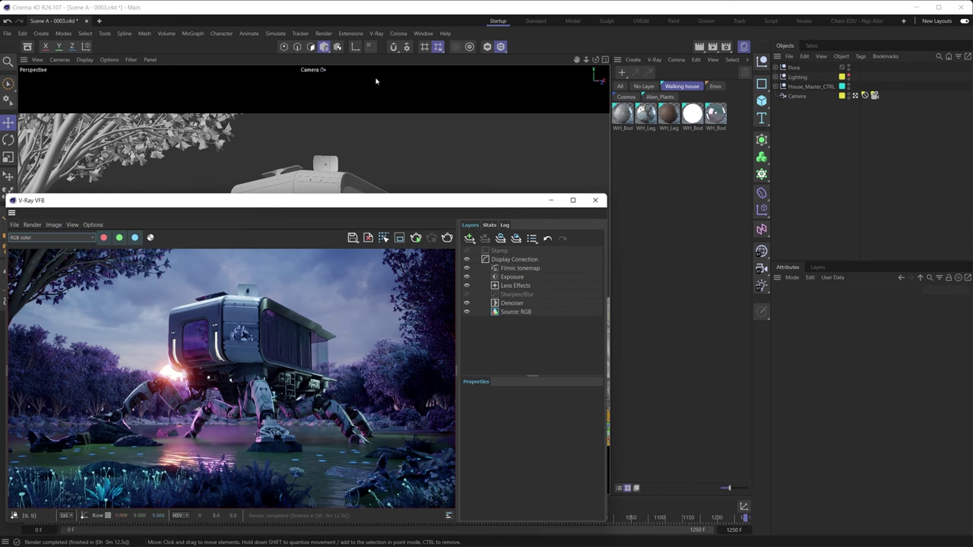
Add a Material ID render element with Consider for Anti-Aliasing and Denoise enabled
click(376, 34)
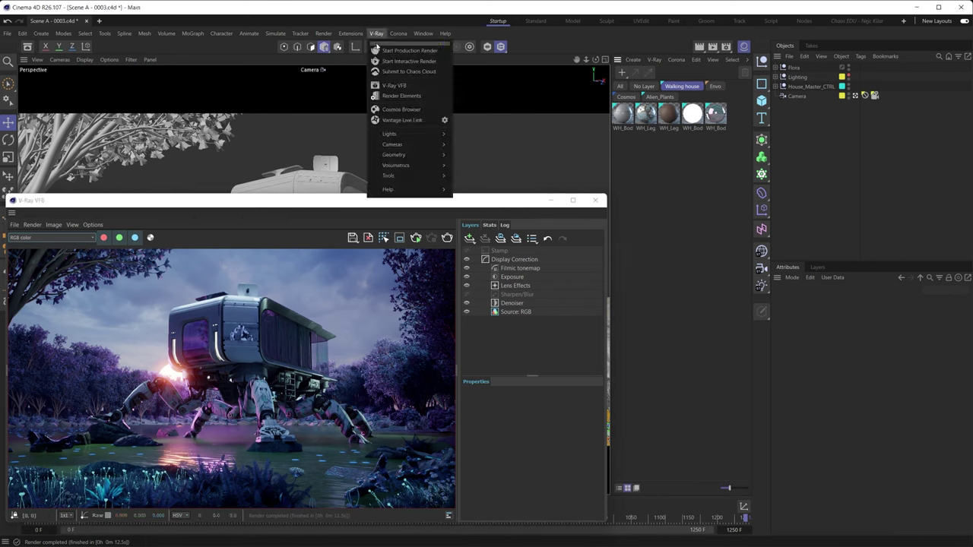
click(392, 96)
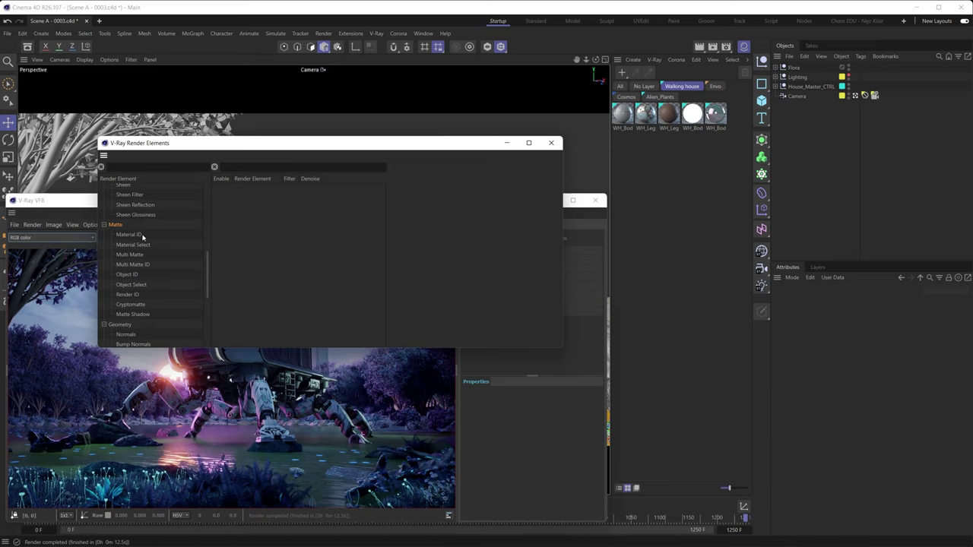
drag(124, 237, 259, 193)
click(257, 190)
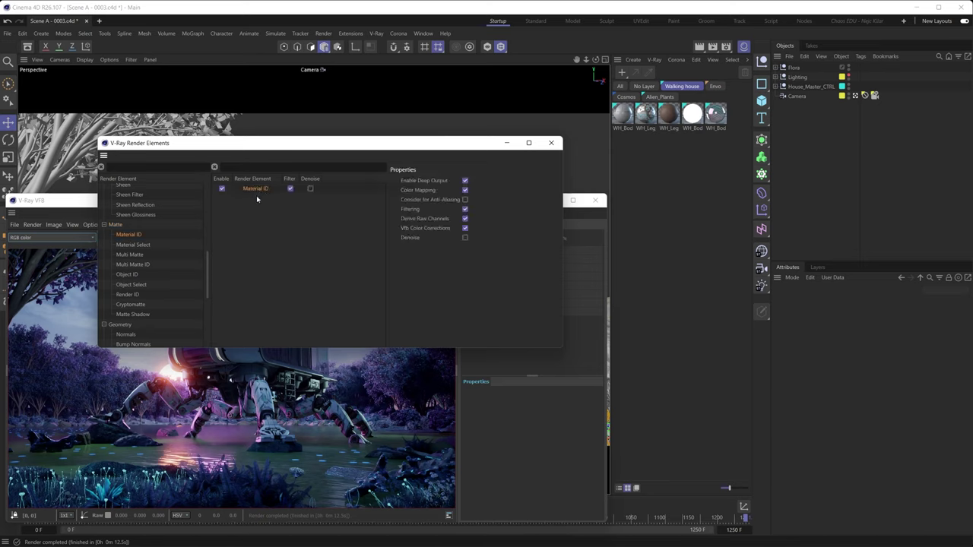
click(434, 201)
click(464, 239)
click(508, 146)
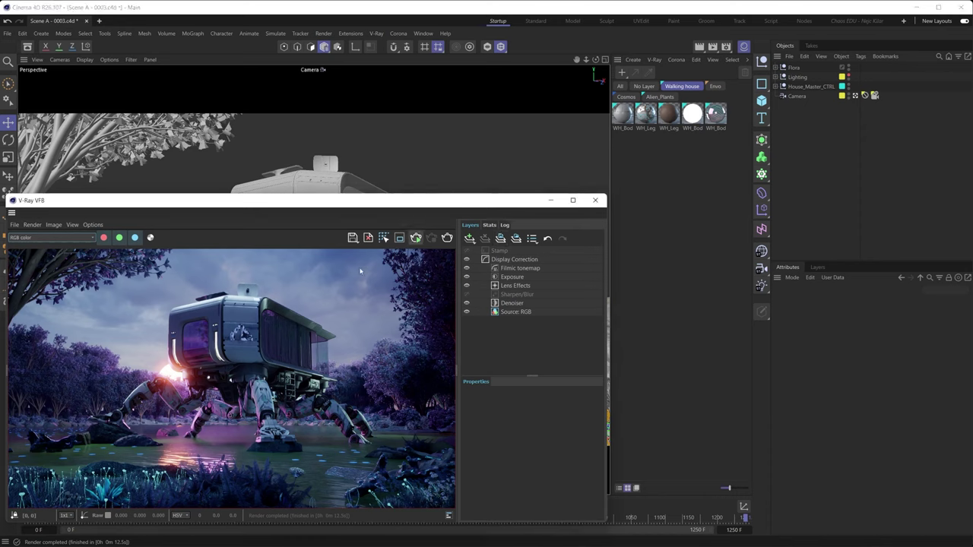
Start an interactive render and enable the Material ID on the WH_Body_mtl material
click(416, 238)
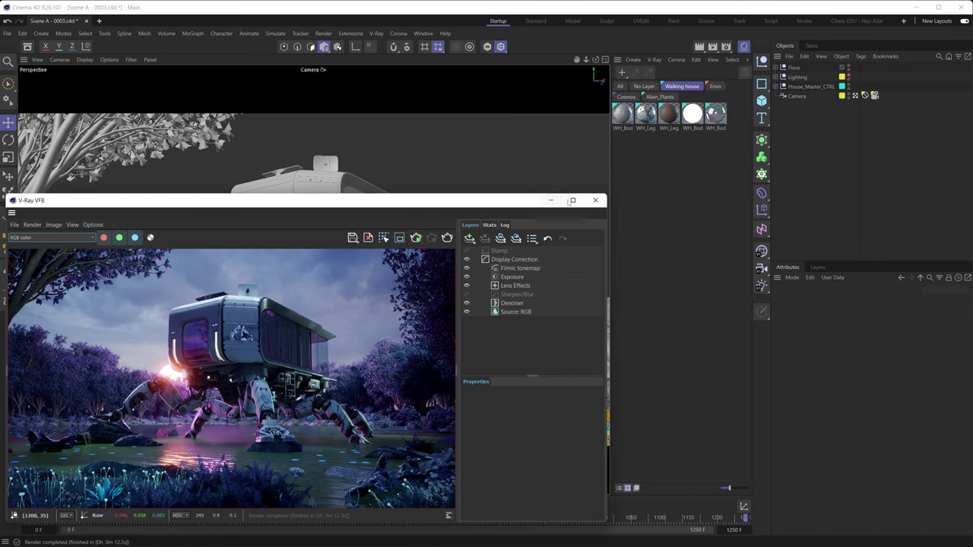
click(624, 116)
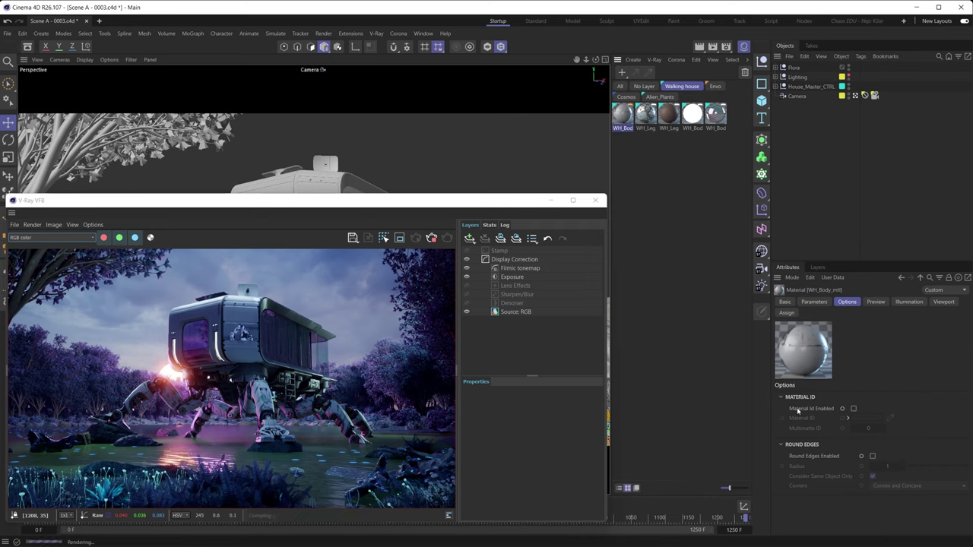
click(853, 410)
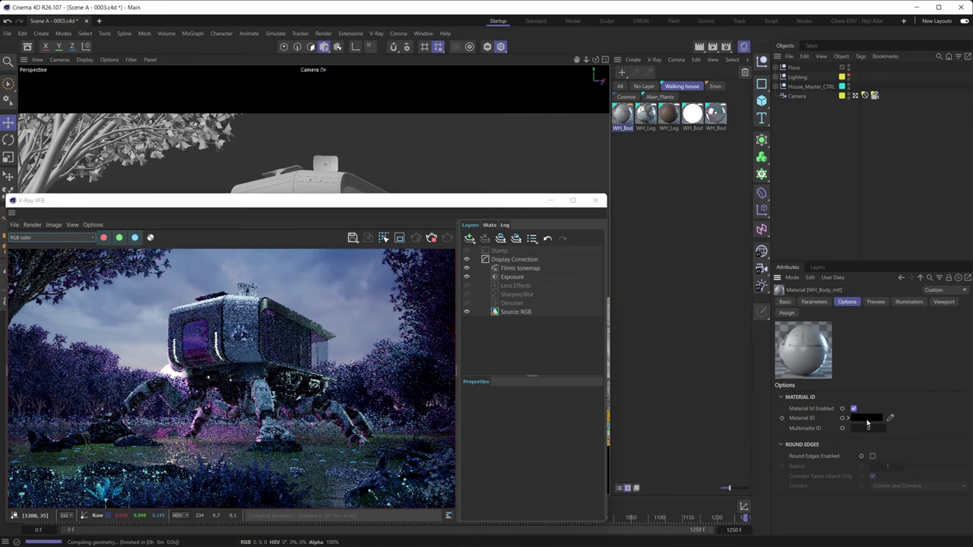
Show the Material ID channel in the frame buffer and set WH_Body_mtl's Material ID color to white (V 100%)
click(94, 239)
click(46, 258)
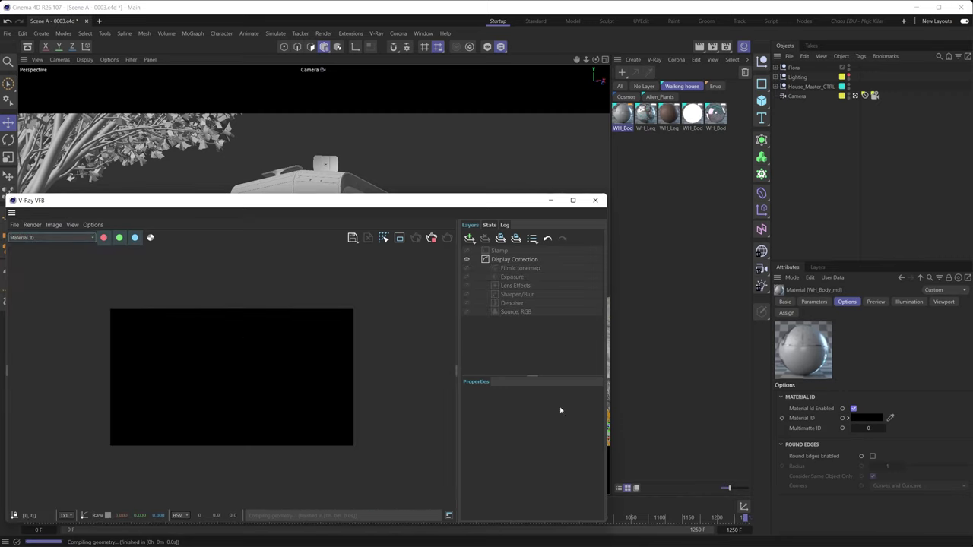
click(864, 419)
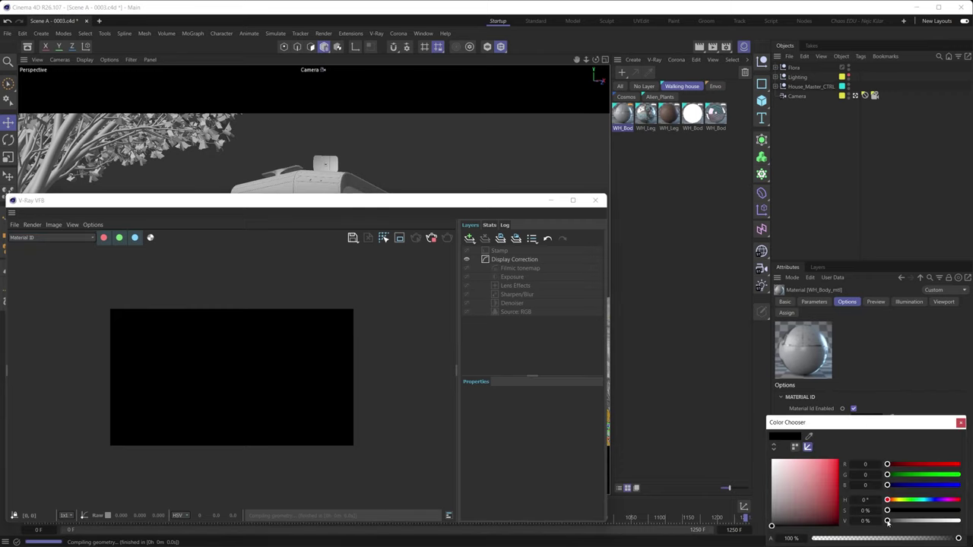
drag(888, 522, 959, 522)
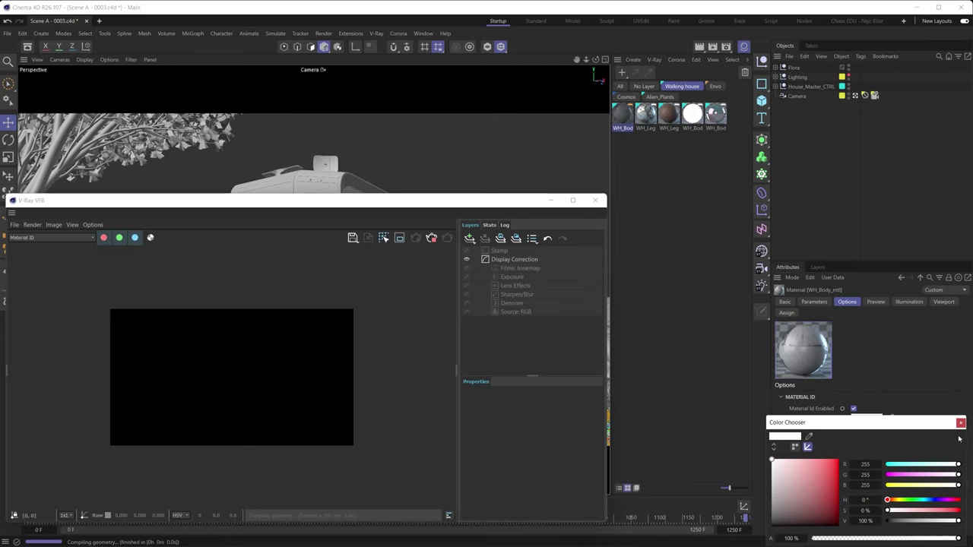
click(960, 423)
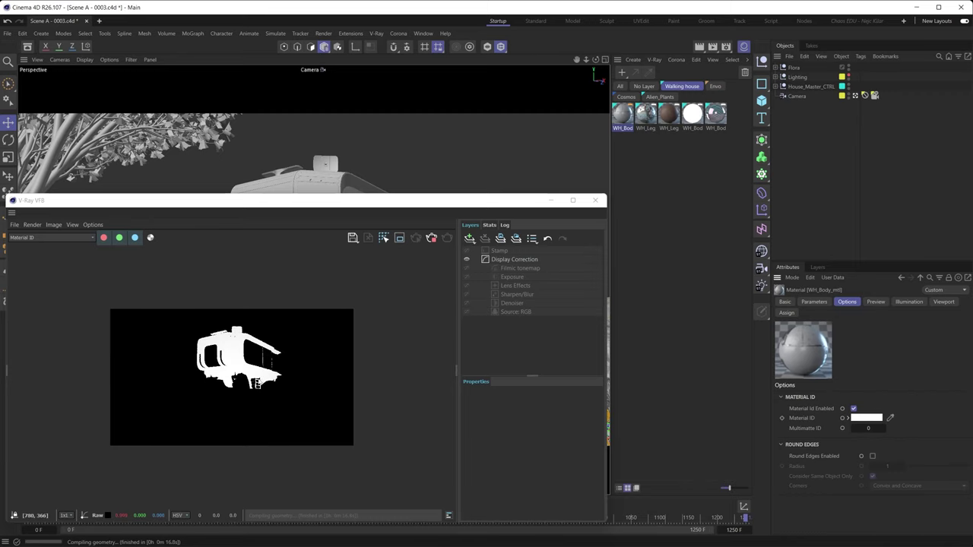
scroll(257, 382, up, 2)
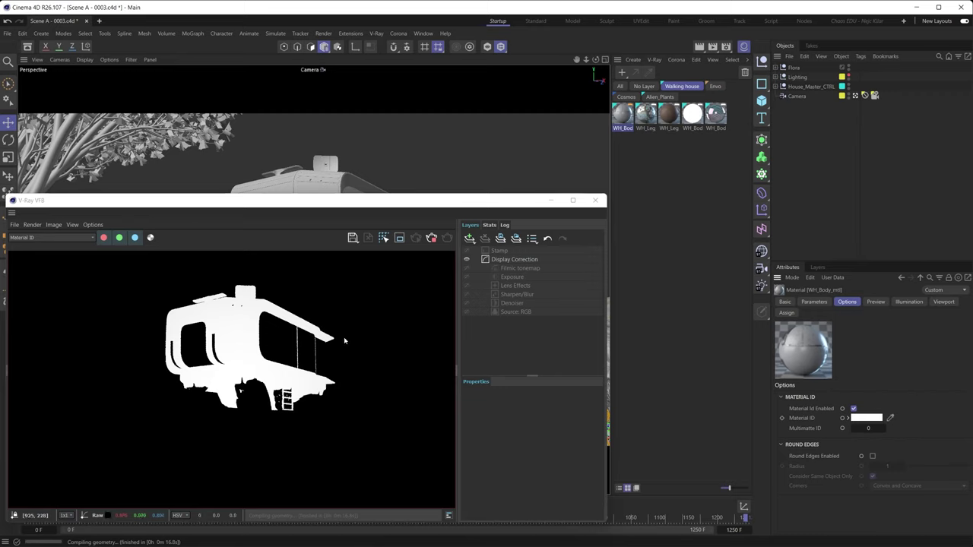
Enable the Material ID on WH_Leg_mtl and set its Material ID color to a saturated cyan with hue 174°
click(645, 115)
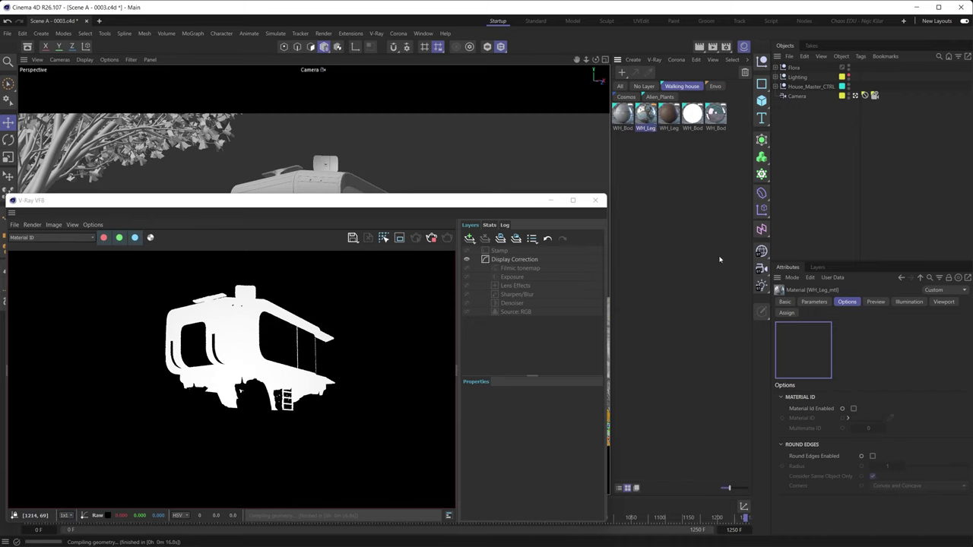
click(854, 408)
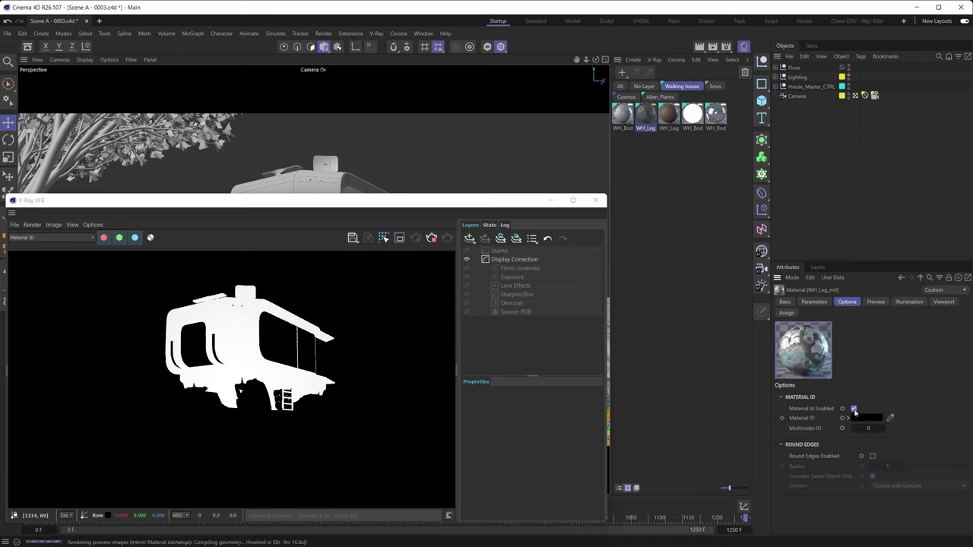
click(855, 418)
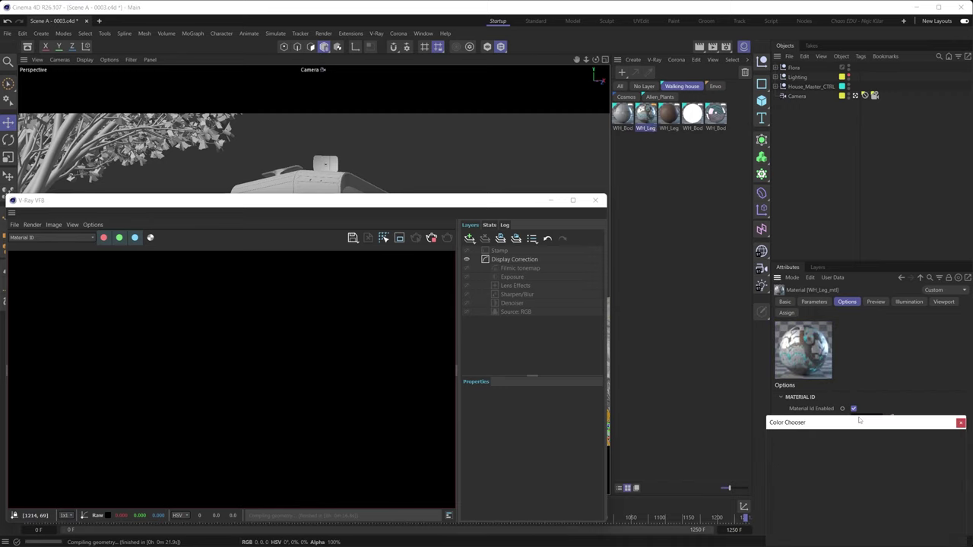
drag(909, 523, 959, 510)
click(920, 500)
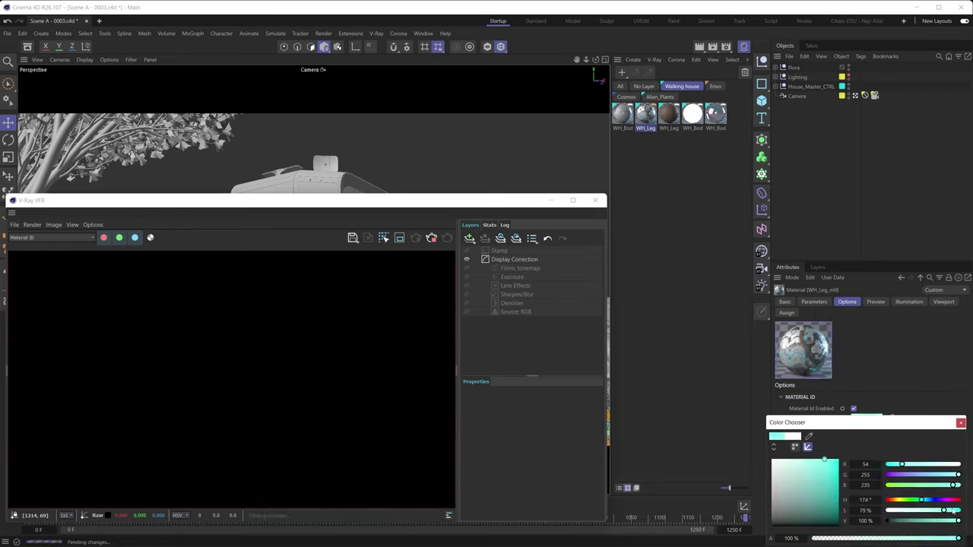
click(961, 423)
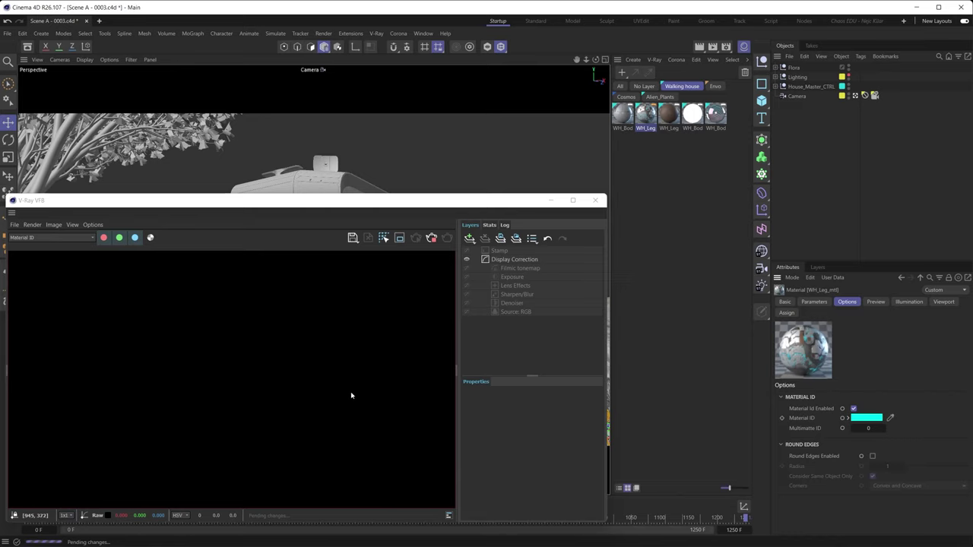
scroll(255, 384, down, 3)
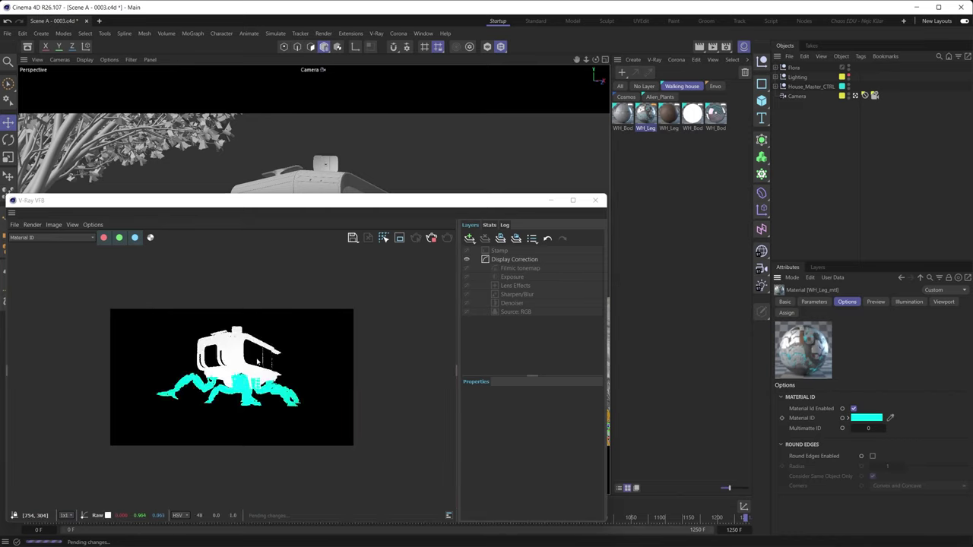
scroll(245, 371, up, 3)
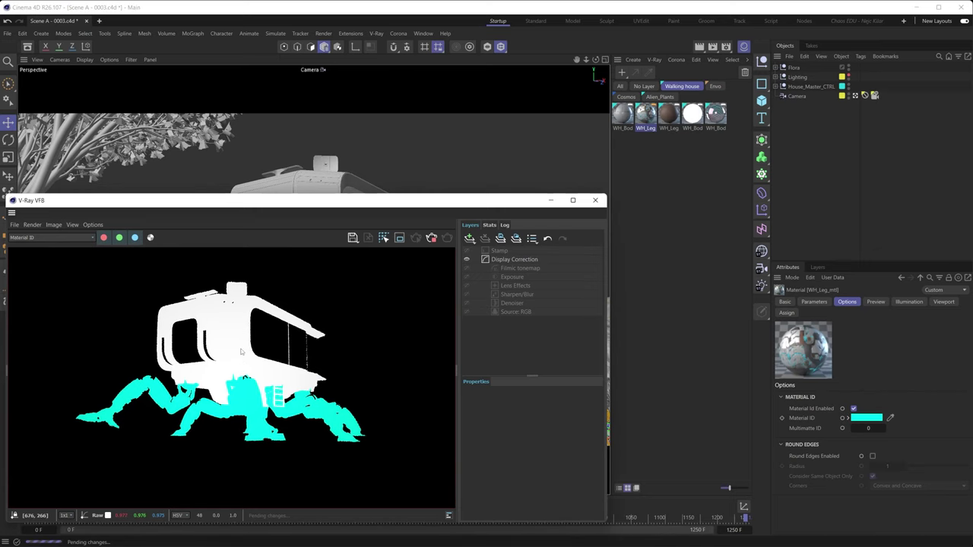